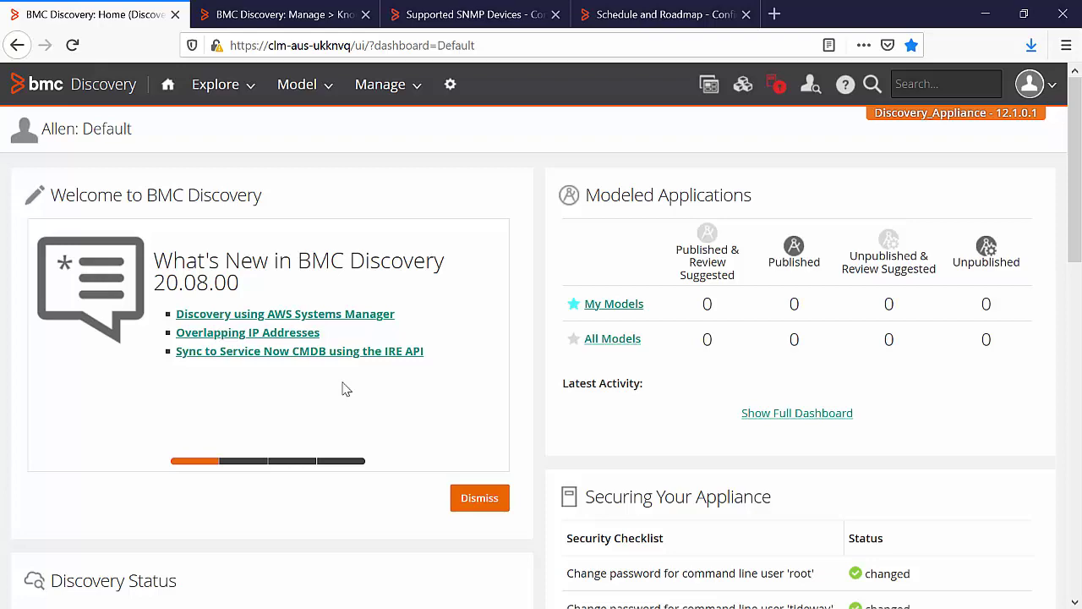
# - Add a snapshot discovery run labelled 'QA Device' for range 10.49.34.36 and submit it
pyautogui.click(404, 94)
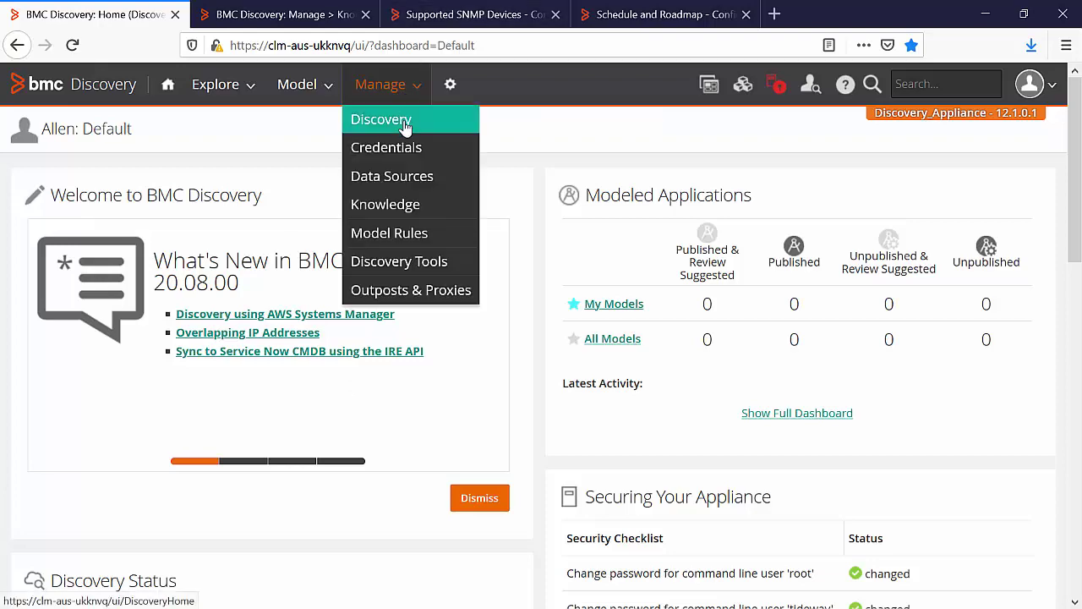
pyautogui.click(406, 128)
pyautogui.click(547, 310)
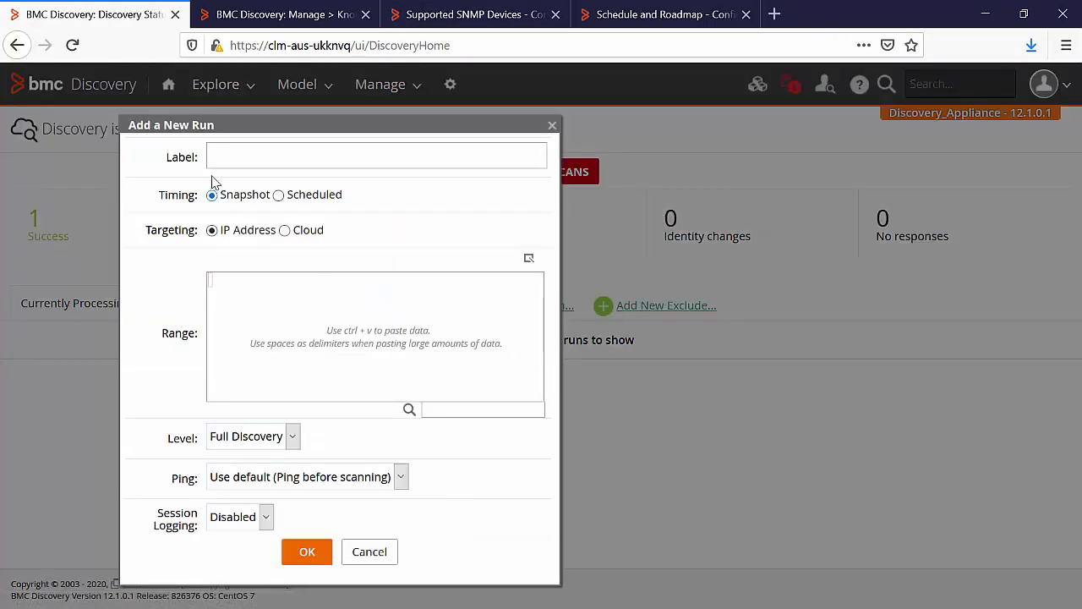
pyautogui.click(250, 157)
pyautogui.write('QA')
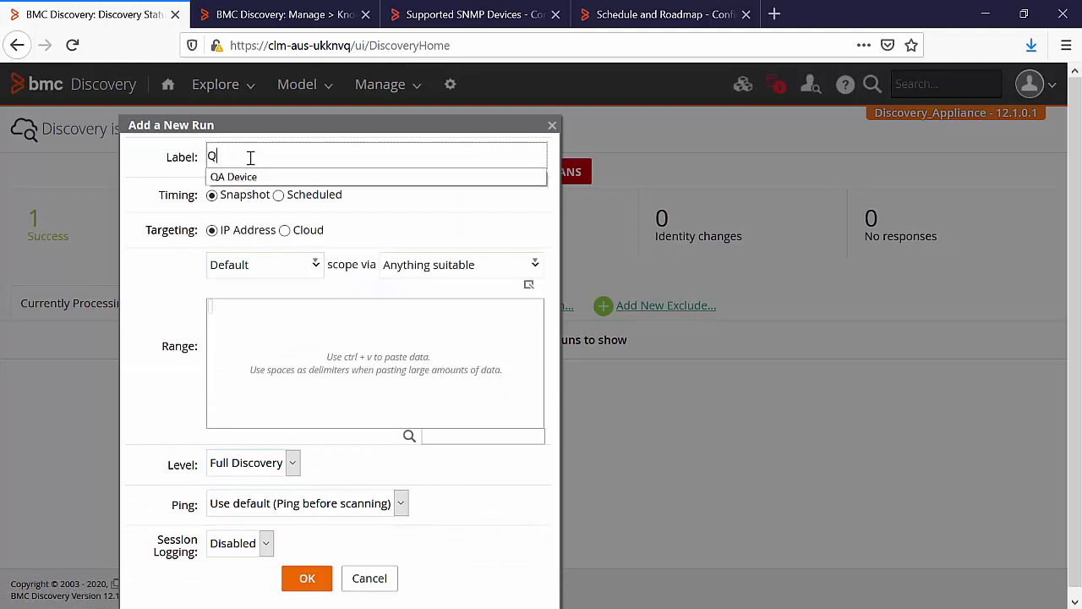
pyautogui.click(249, 174)
pyautogui.click(211, 306)
pyautogui.hotkey('ctrl', 'v')
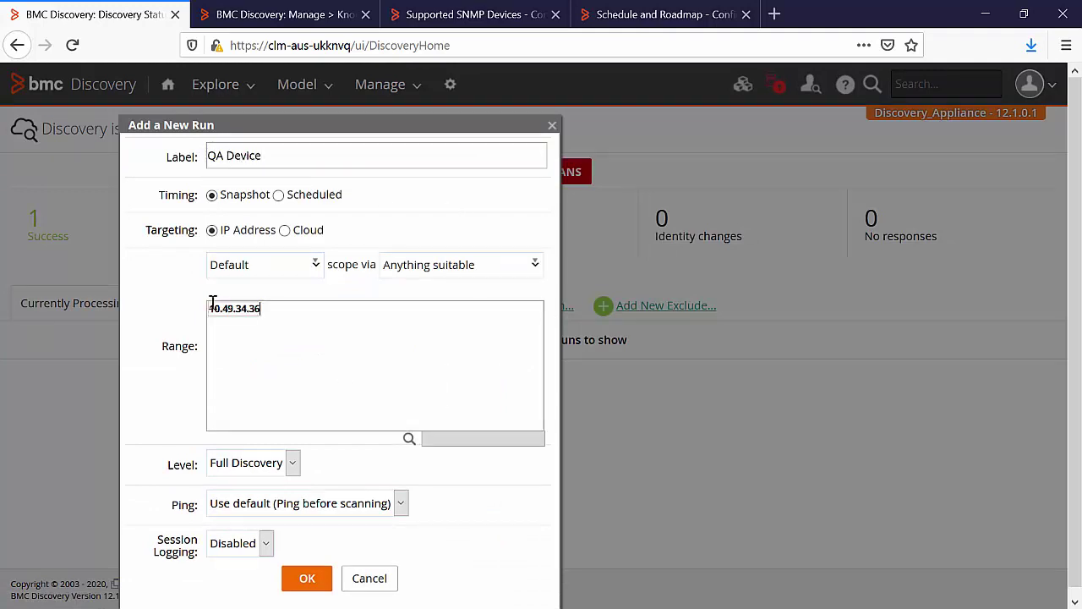
pyautogui.click(311, 582)
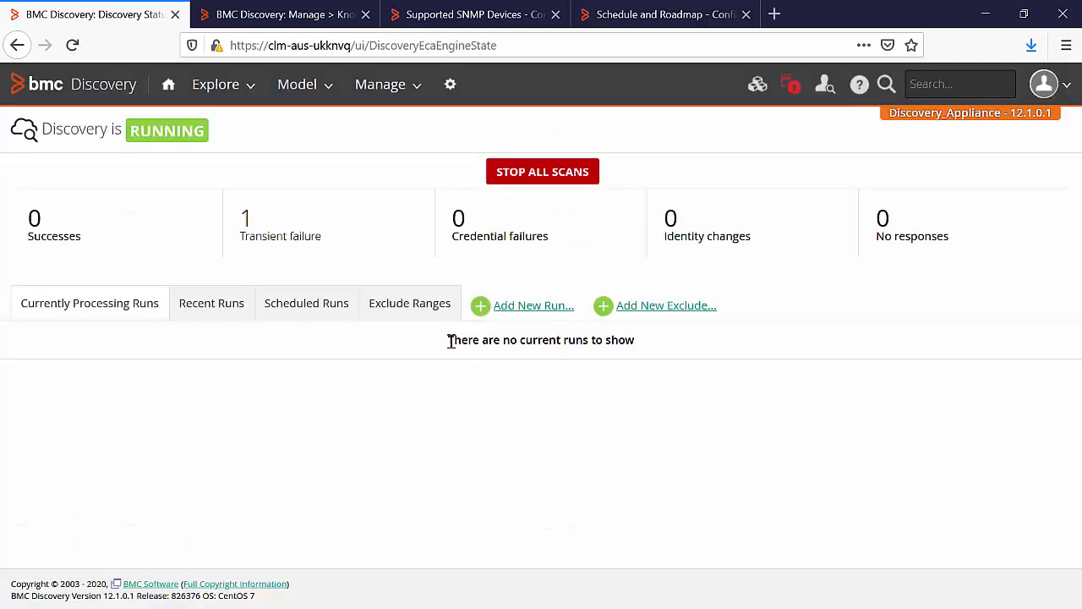
# - Open the QA Device run and go to its skipped endpoint's access record
pyautogui.click(213, 314)
pyautogui.click(57, 353)
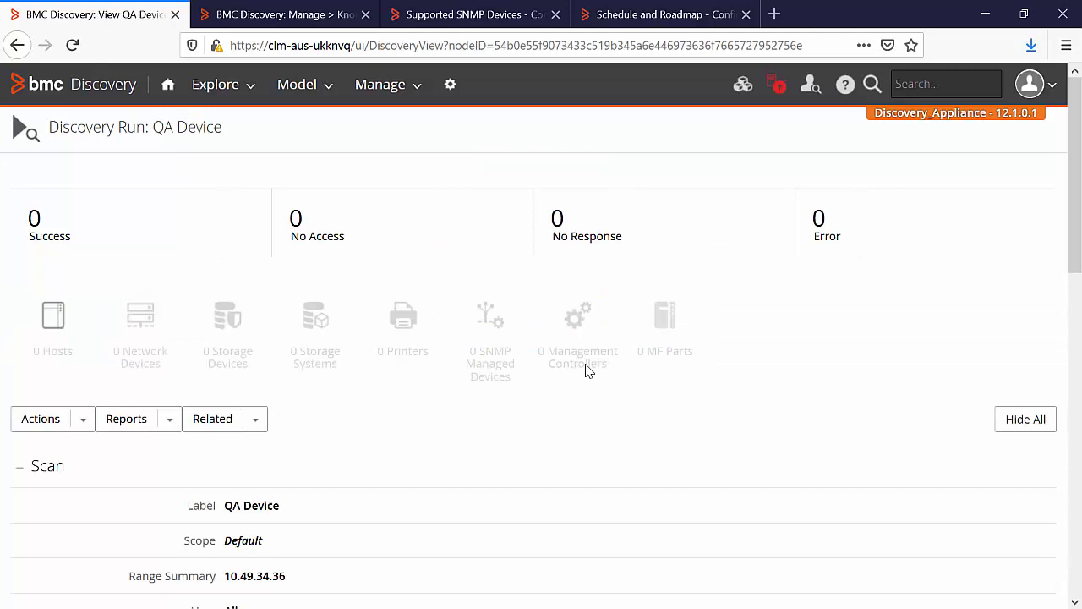
pyautogui.scroll(-1, 560, 361)
pyautogui.scroll(-10, 560, 362)
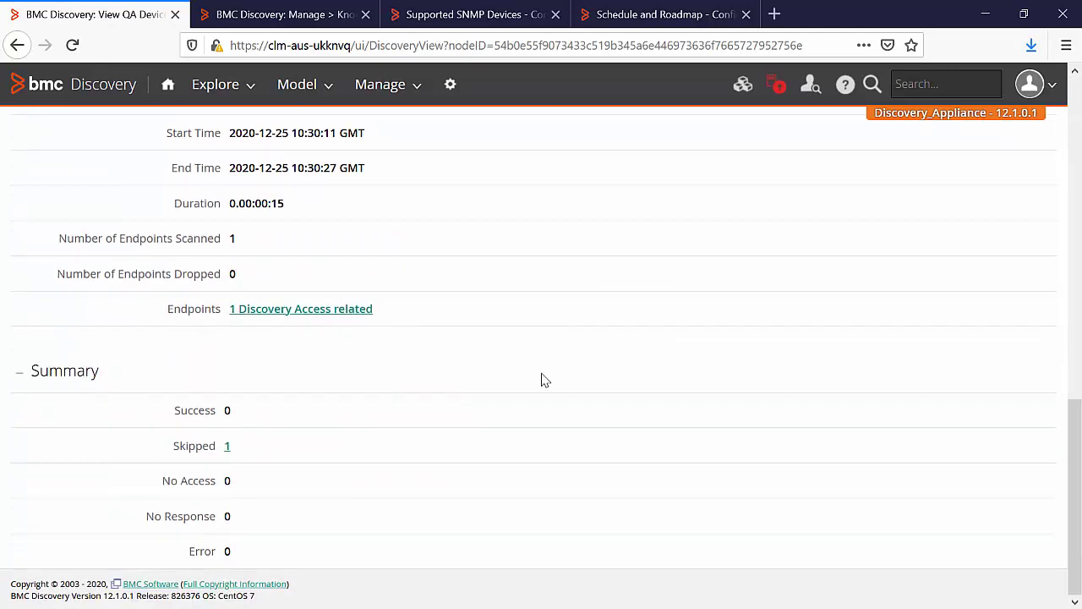
pyautogui.moveTo(145, 449); pyautogui.dragTo(273, 454)
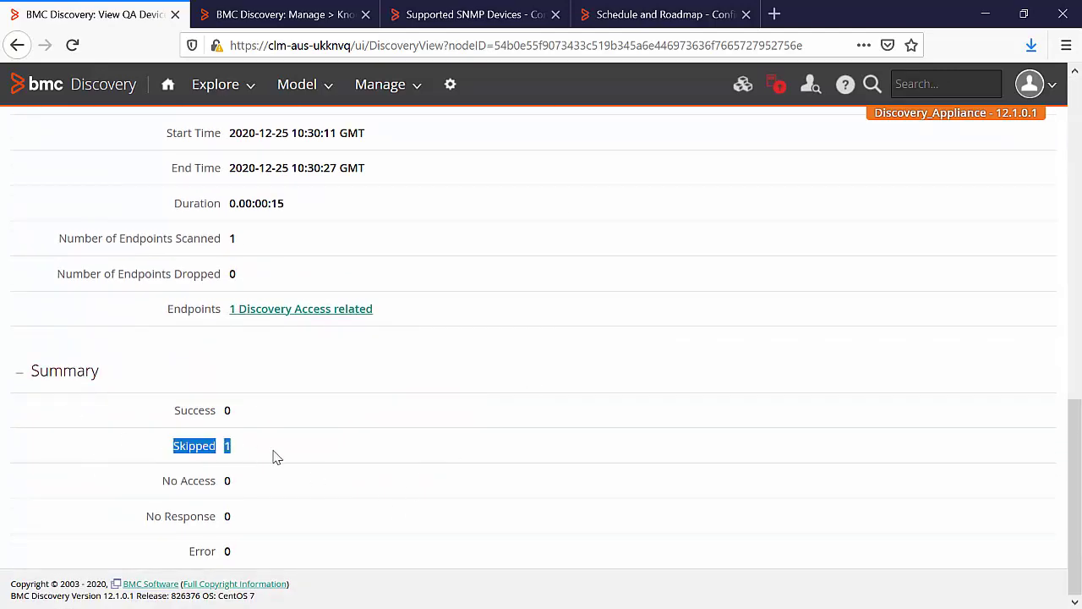
pyautogui.click(273, 457)
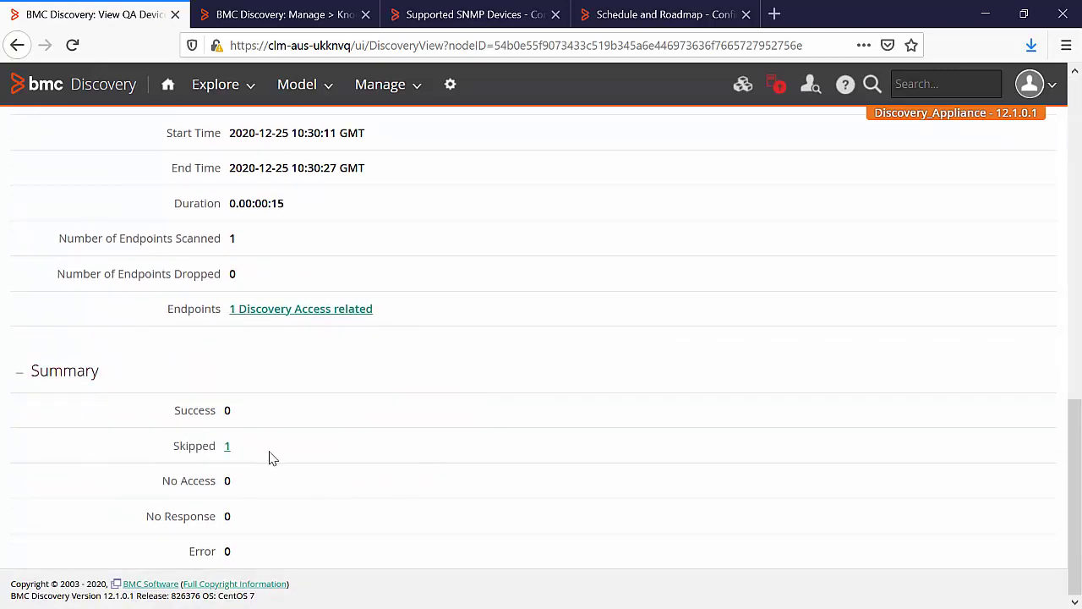
pyautogui.click(227, 453)
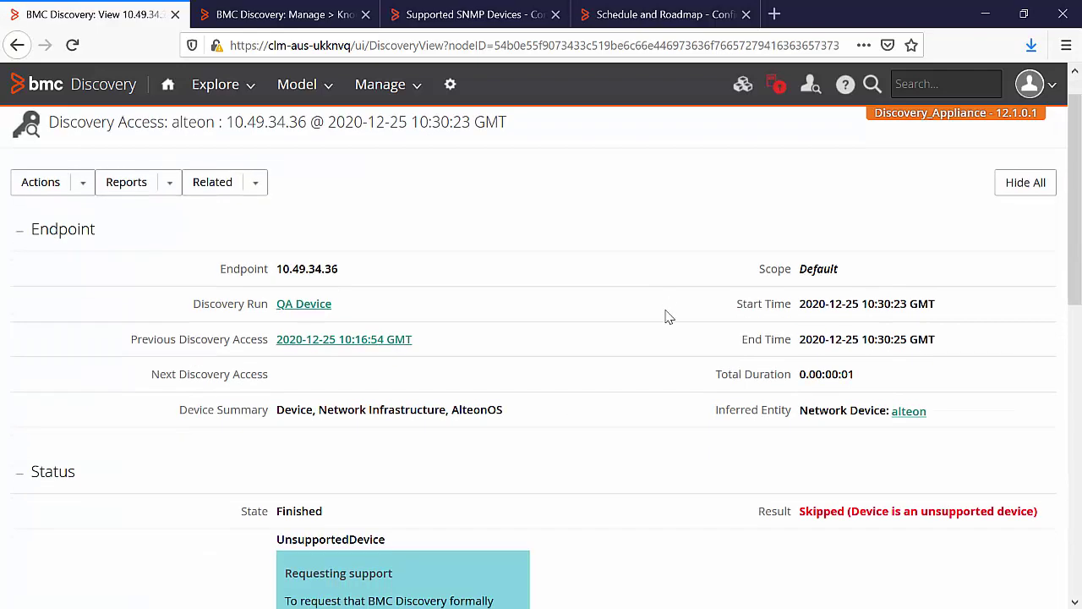
pyautogui.scroll(-2, 672, 330)
pyautogui.moveTo(759, 375); pyautogui.dragTo(1043, 382)
pyautogui.click(877, 377)
pyautogui.click(699, 368)
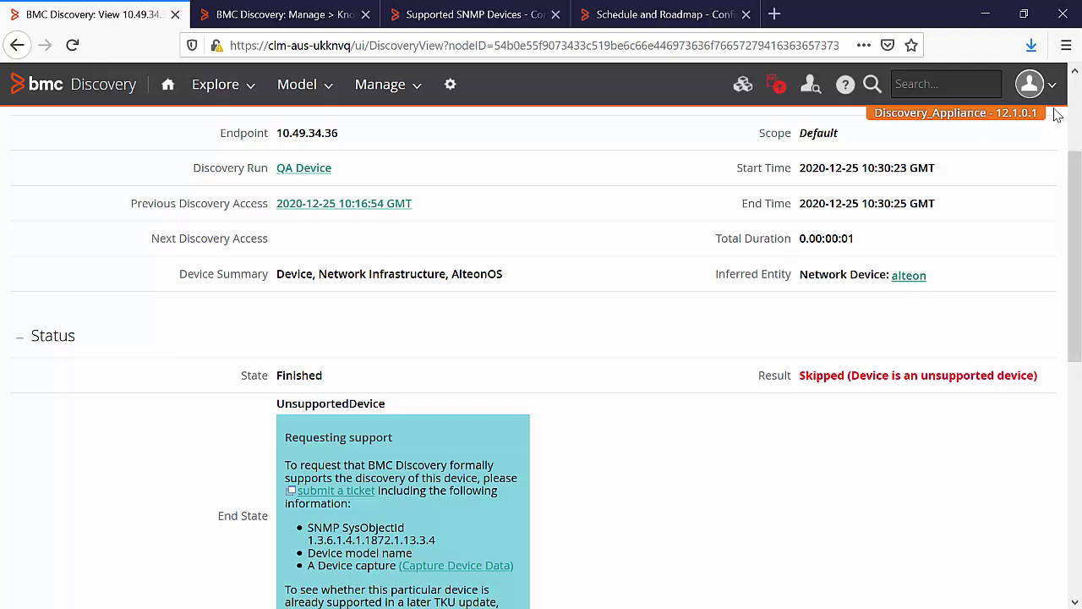
pyautogui.moveTo(967, 114); pyautogui.dragTo(1041, 116)
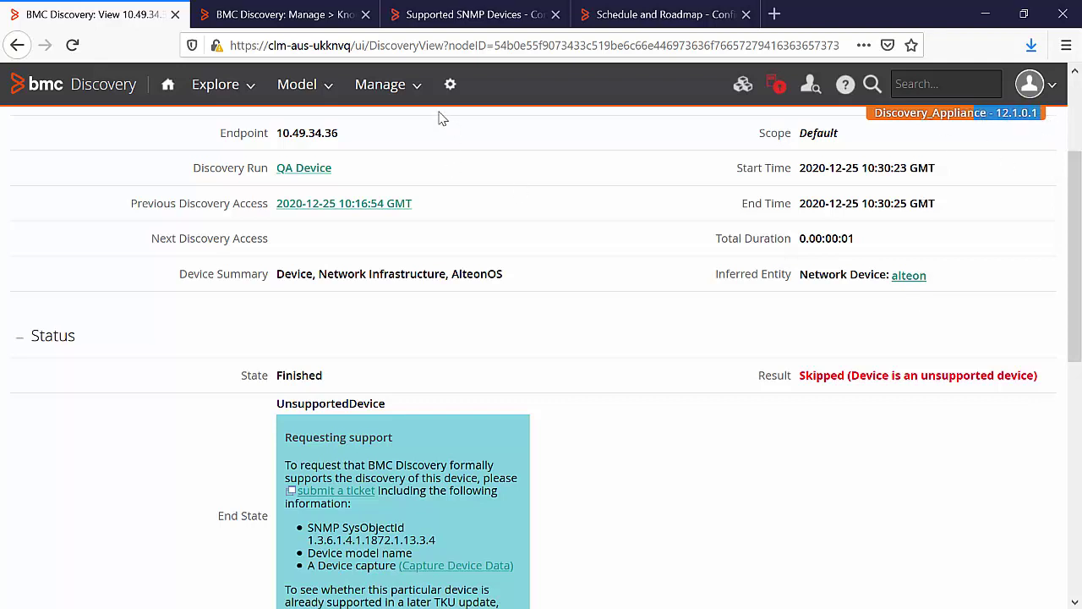
# - Open the Knowledge page in a new tab and check the installed TKU version
pyautogui.click(372, 88)
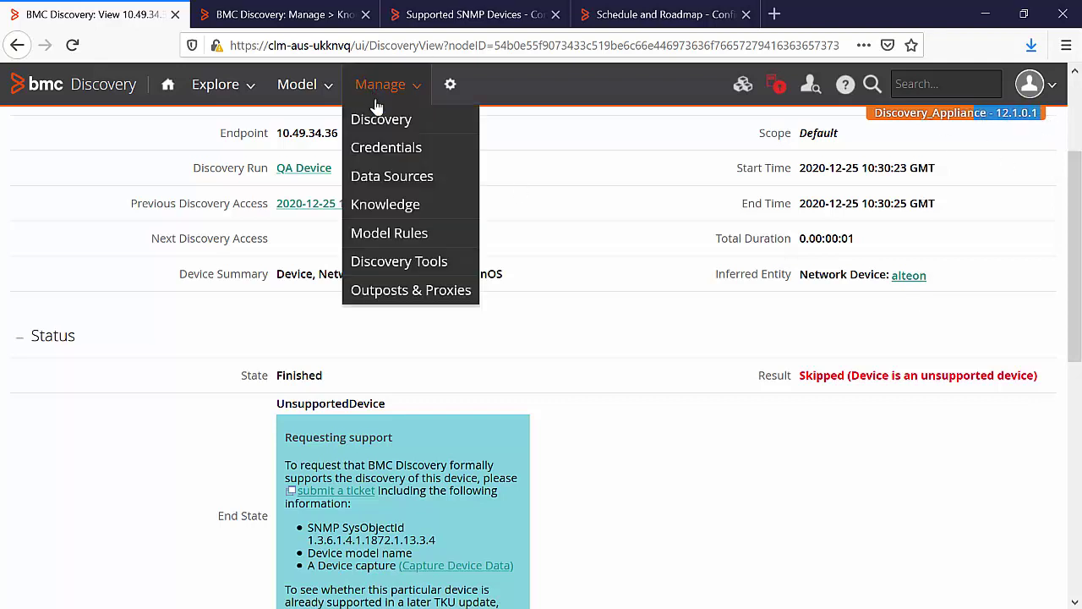
pyautogui.rightClick(390, 205)
pyautogui.click(422, 215)
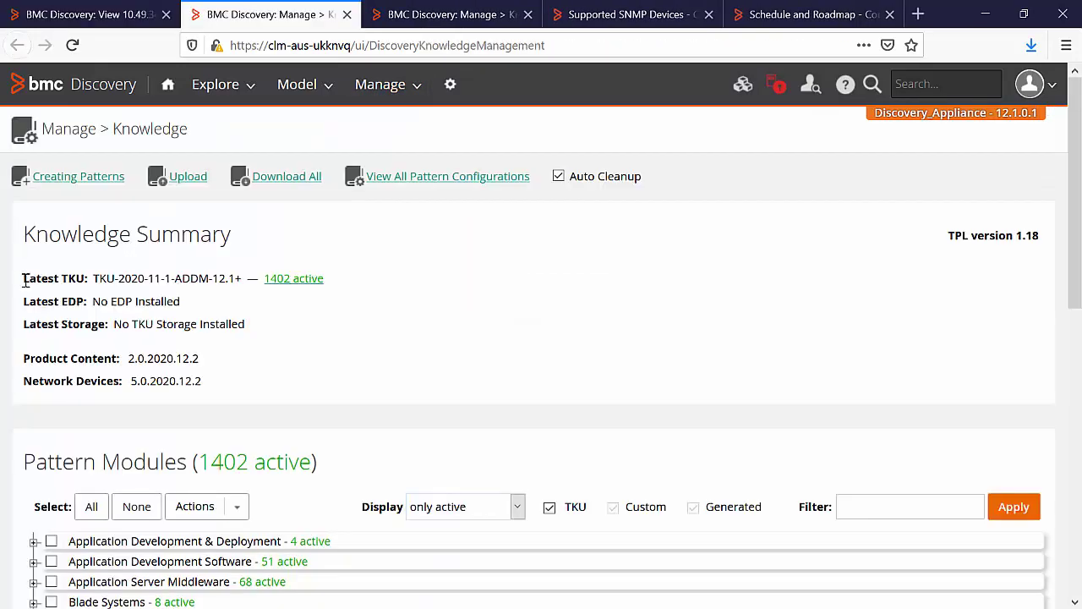
pyautogui.moveTo(24, 279); pyautogui.dragTo(245, 282)
pyautogui.click(292, 322)
# - On the Schedule and Roadmap page, locate TKU 2020-Dec-2 in the Technology Knowledge Update Schedule
pyautogui.hotkey('ctrl', '5')
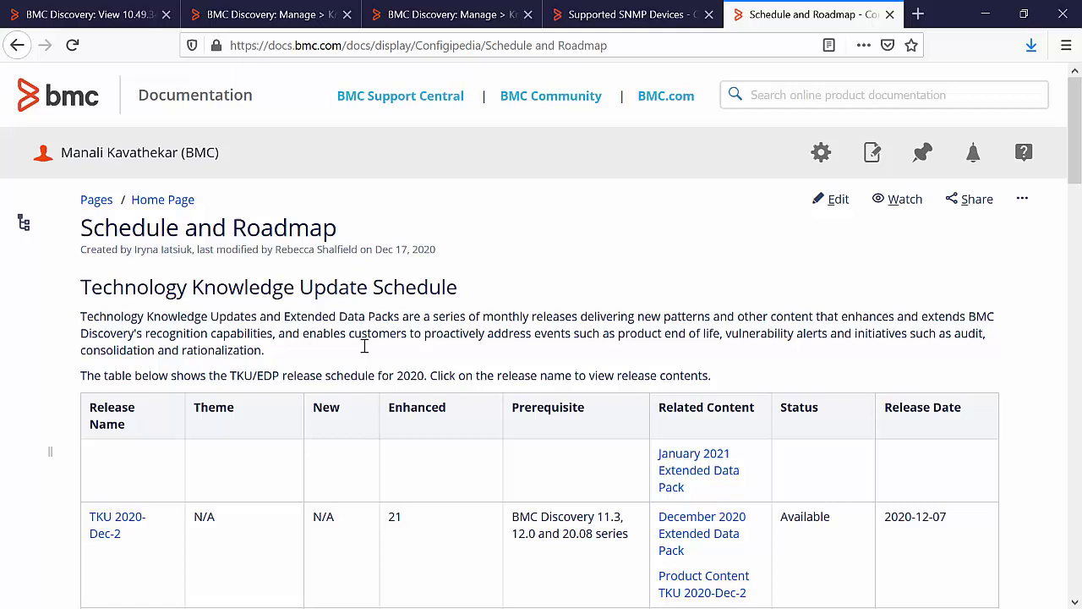
pyautogui.moveTo(355, 237); pyautogui.dragTo(59, 233)
pyautogui.moveTo(89, 289); pyautogui.dragTo(423, 298)
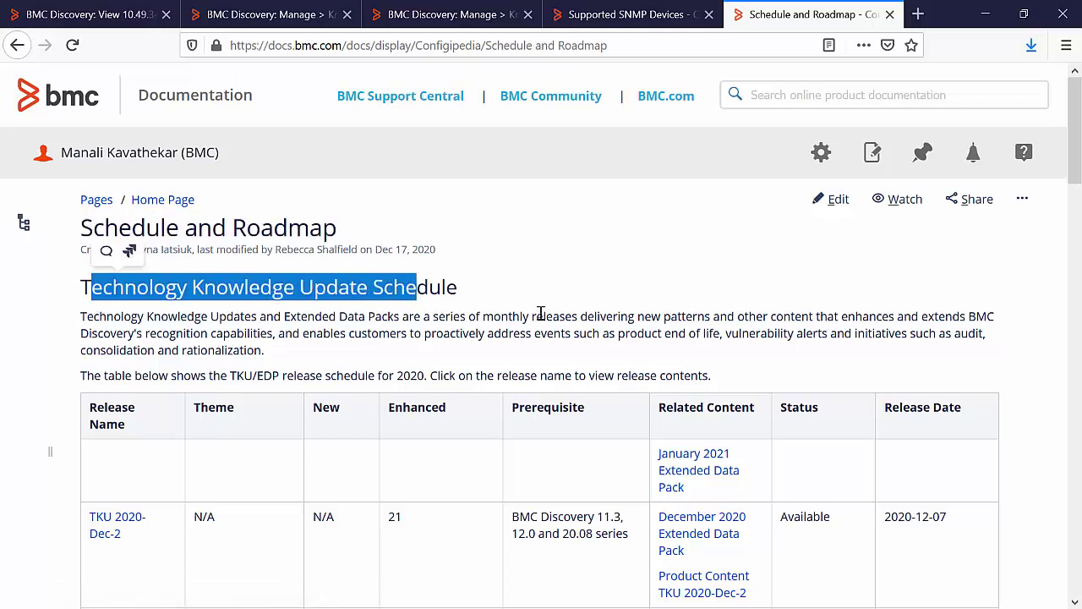
pyautogui.scroll(-4, 536, 319)
pyautogui.click(146, 374)
pyautogui.moveTo(145, 375); pyautogui.dragTo(89, 341)
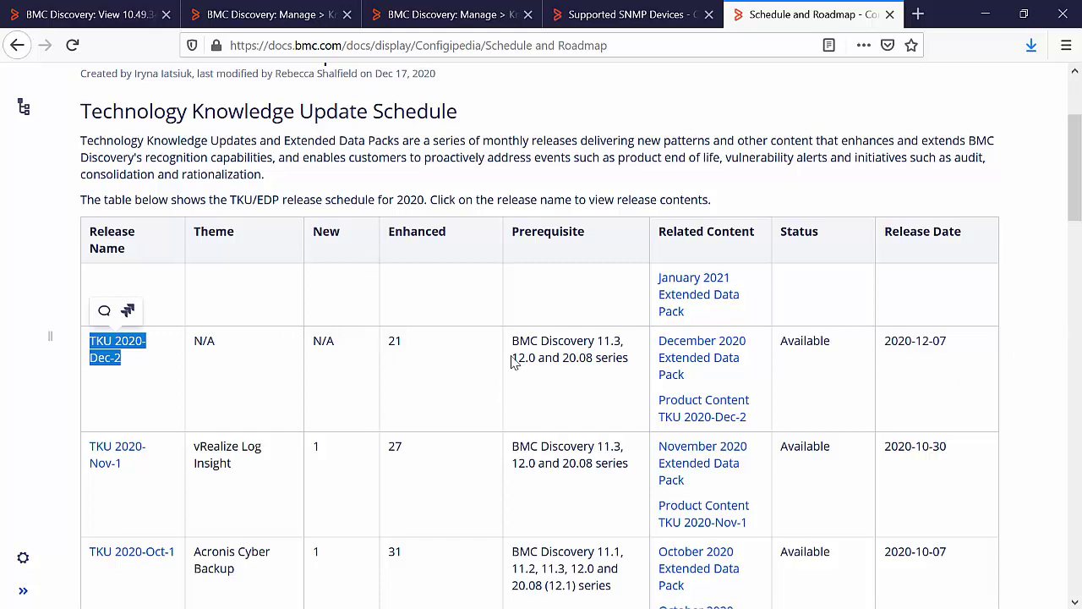
pyautogui.click(175, 365)
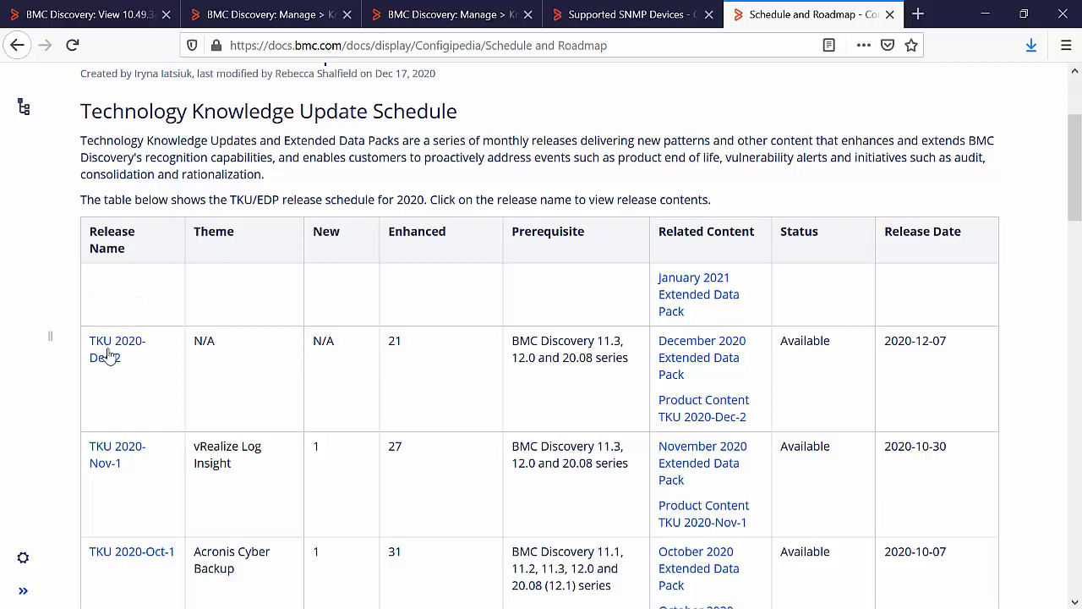
pyautogui.moveTo(97, 345); pyautogui.dragTo(228, 409)
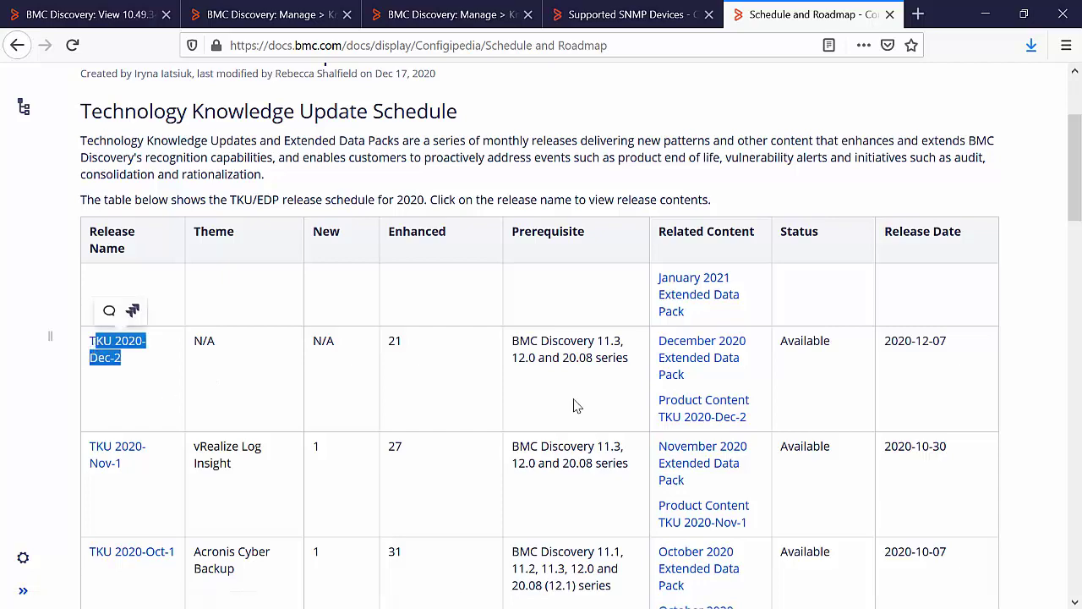
# - Copy the SNMP sysObjectId 1.3.6.1.4.1.1872.1.13.3.4 from the getDeviceInfo method details
pyautogui.hotkey('ctrl', 'Tab')
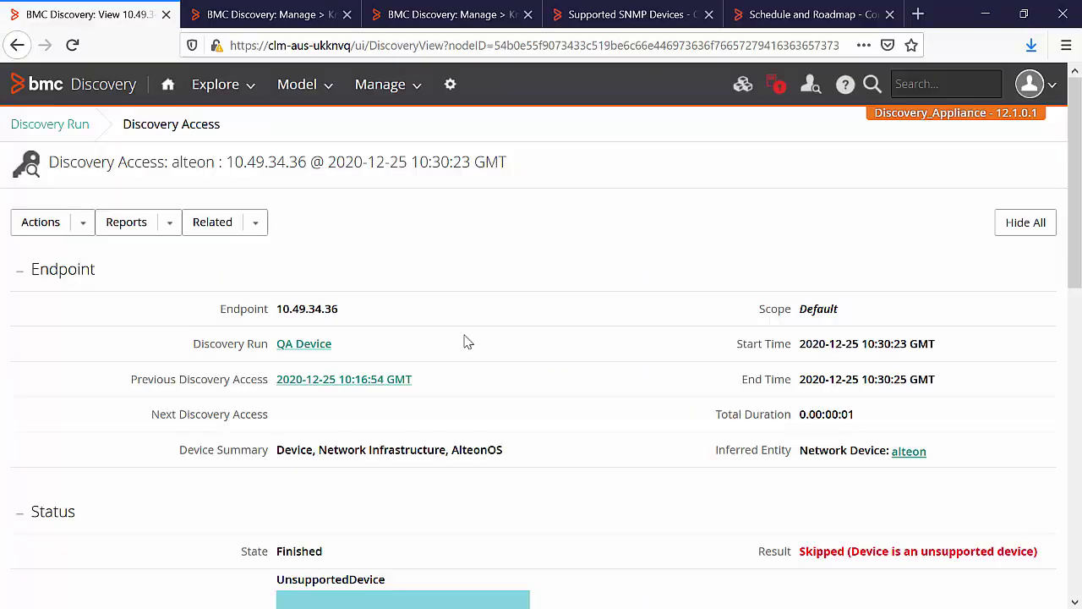
pyautogui.scroll(-10, 468, 373)
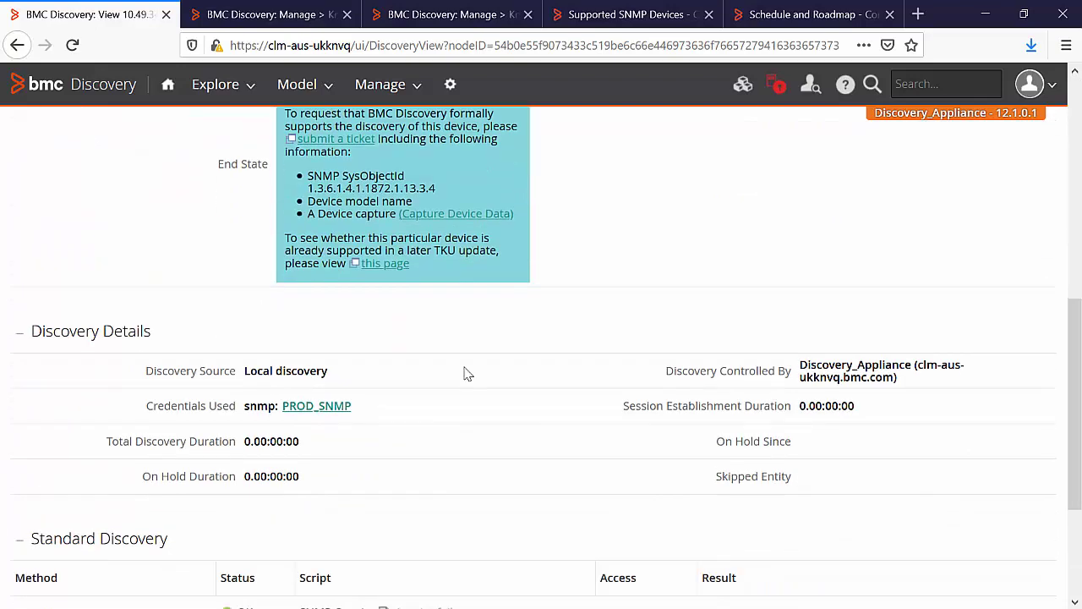
pyautogui.click(76, 411)
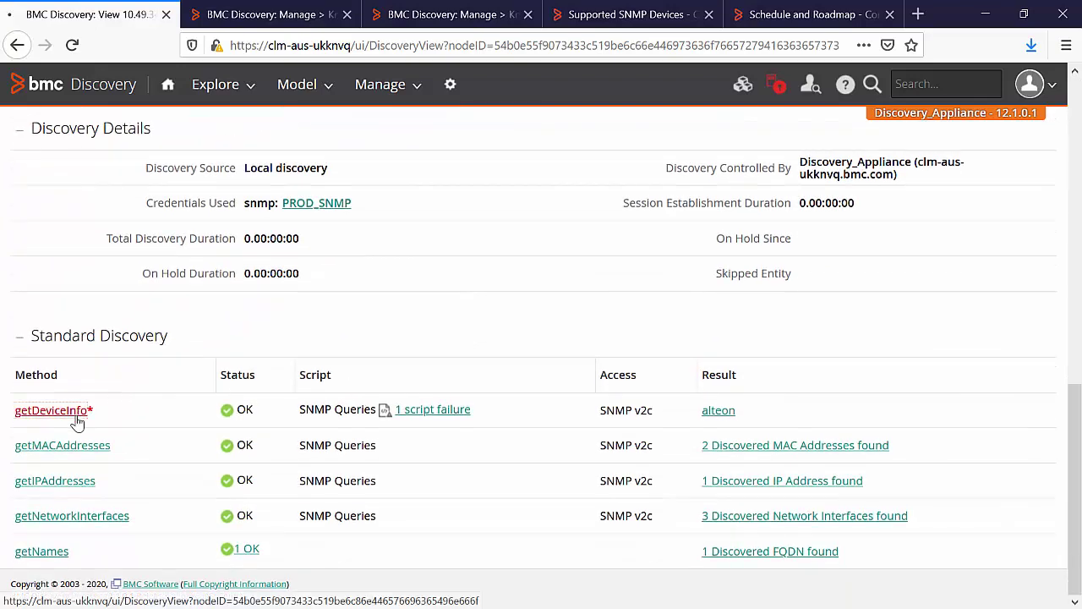
pyautogui.moveTo(230, 382); pyautogui.dragTo(362, 390)
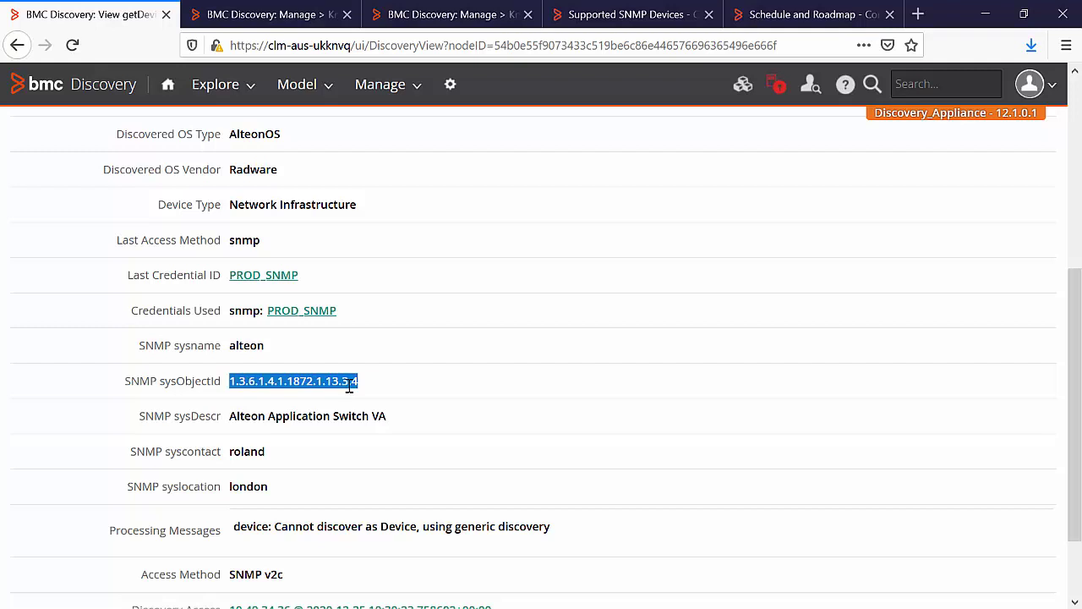
pyautogui.rightClick(349, 386)
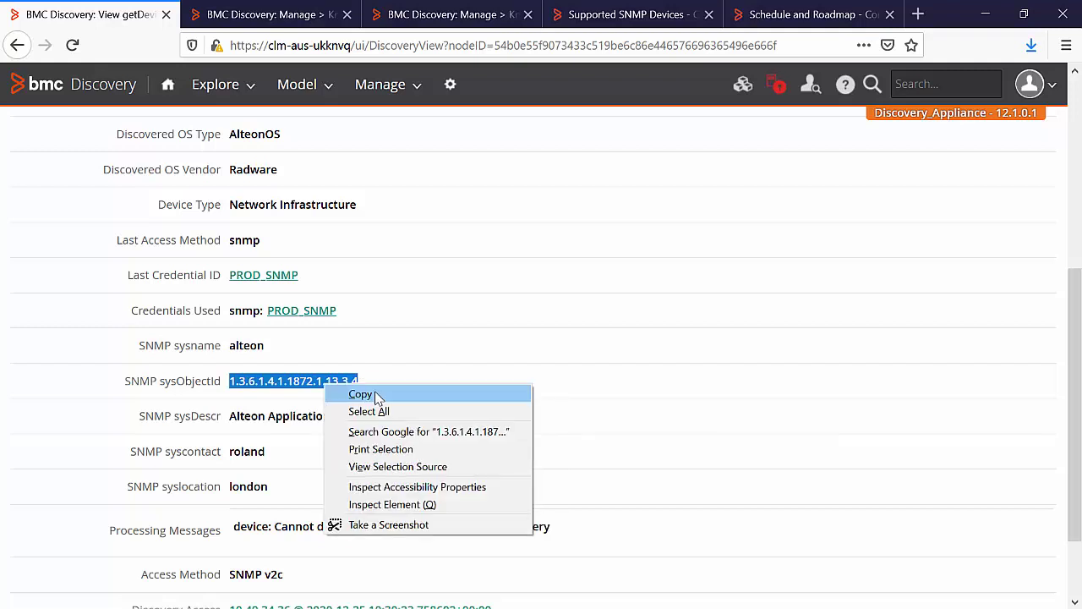
pyautogui.click(360, 394)
# - Search the Supported SNMP Devices page for the copied sysObjectId
pyautogui.hotkey('ctrl', '4')
pyautogui.hotkey('ctrl', 'f')
pyautogui.hotkey('ctrl', 'v')
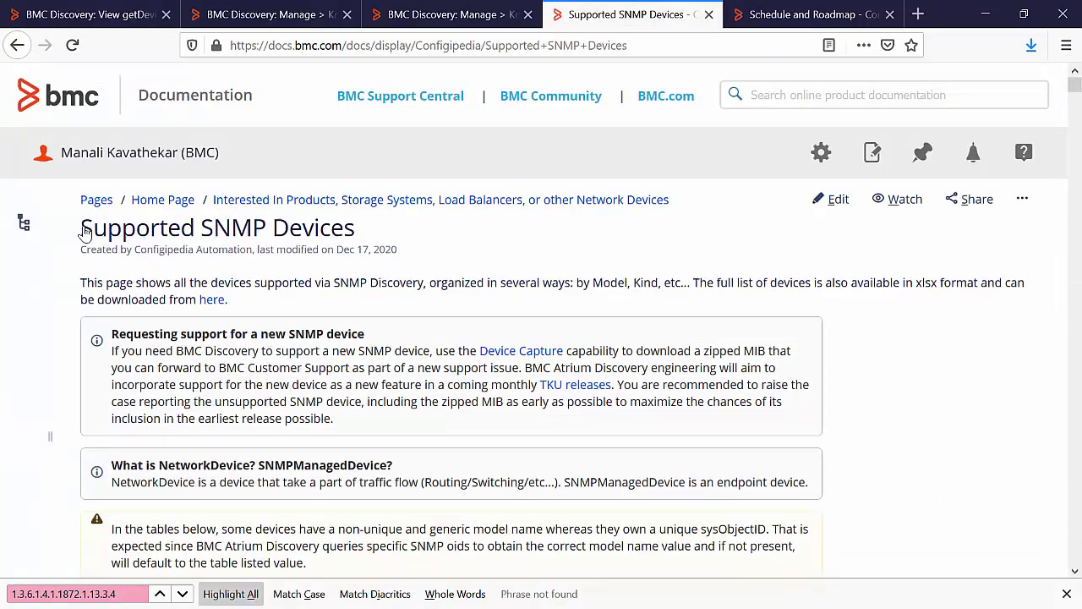
# - Confirm 1.3.6.1.4.1.1872.1.13.3.4 isn't listed, then return to the alteon access record
pyautogui.moveTo(375, 231); pyautogui.dragTo(93, 229)
pyautogui.click(424, 437)
pyautogui.click(1067, 594)
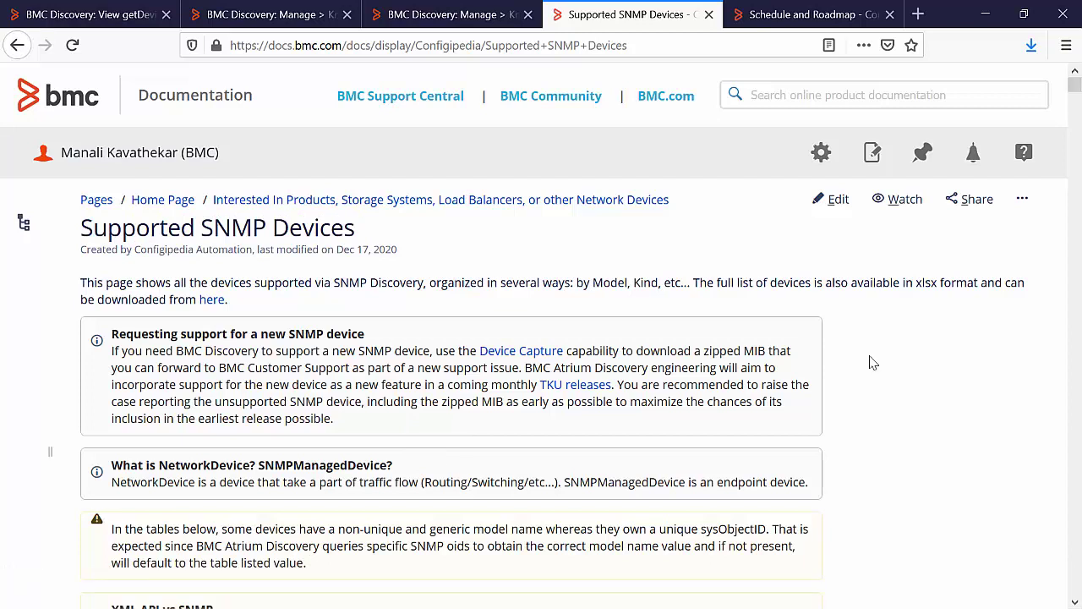
pyautogui.hotkey('ctrl', 'f')
pyautogui.press('Return')
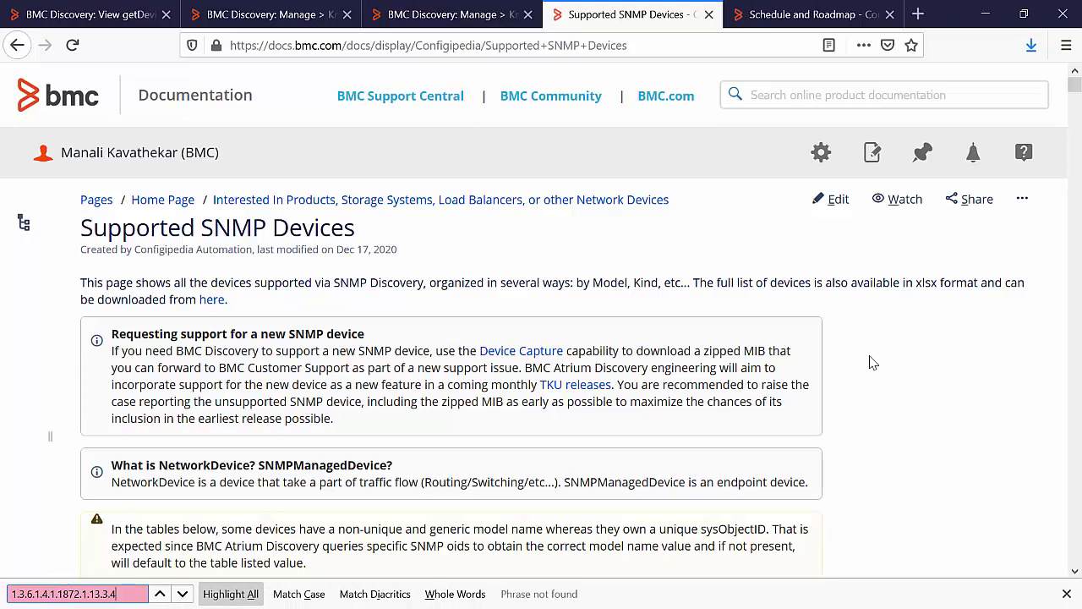
pyautogui.moveTo(1078, 96); pyautogui.dragTo(1075, 110)
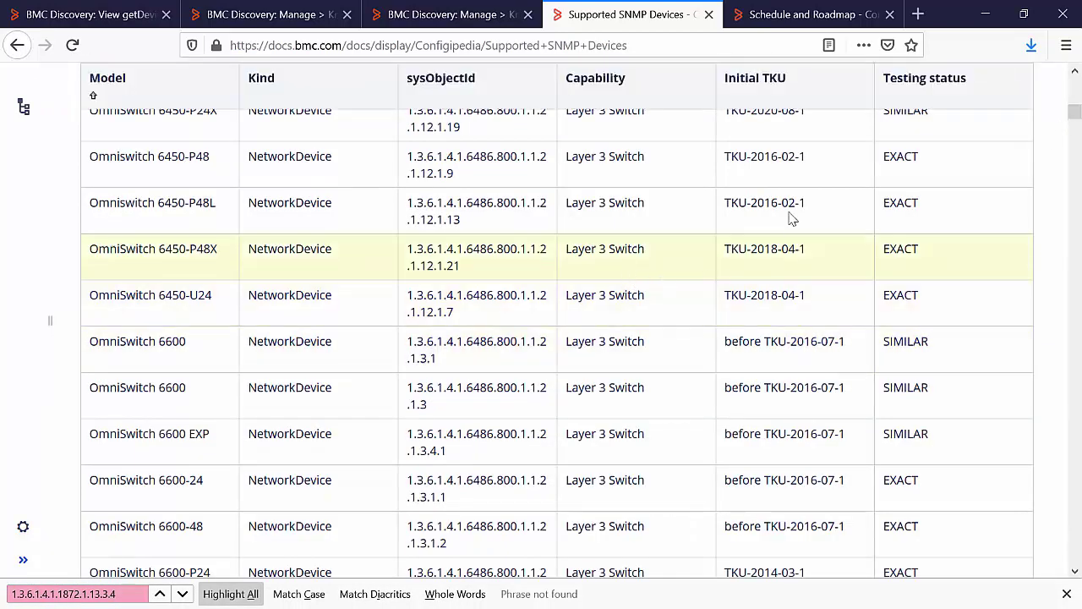
pyautogui.moveTo(805, 203); pyautogui.dragTo(725, 206)
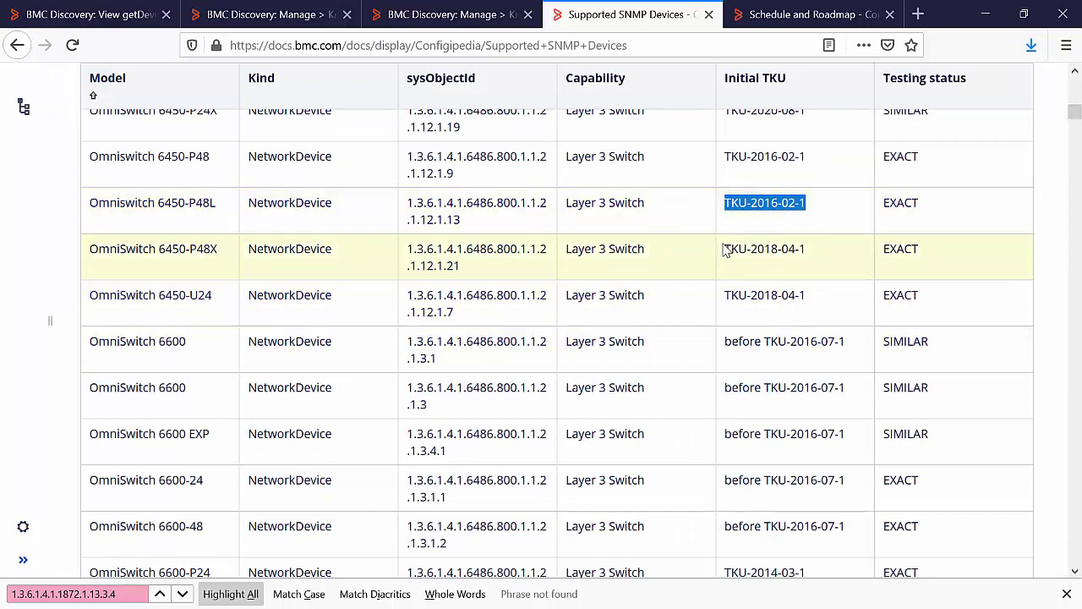
pyautogui.moveTo(725, 248); pyautogui.dragTo(837, 251)
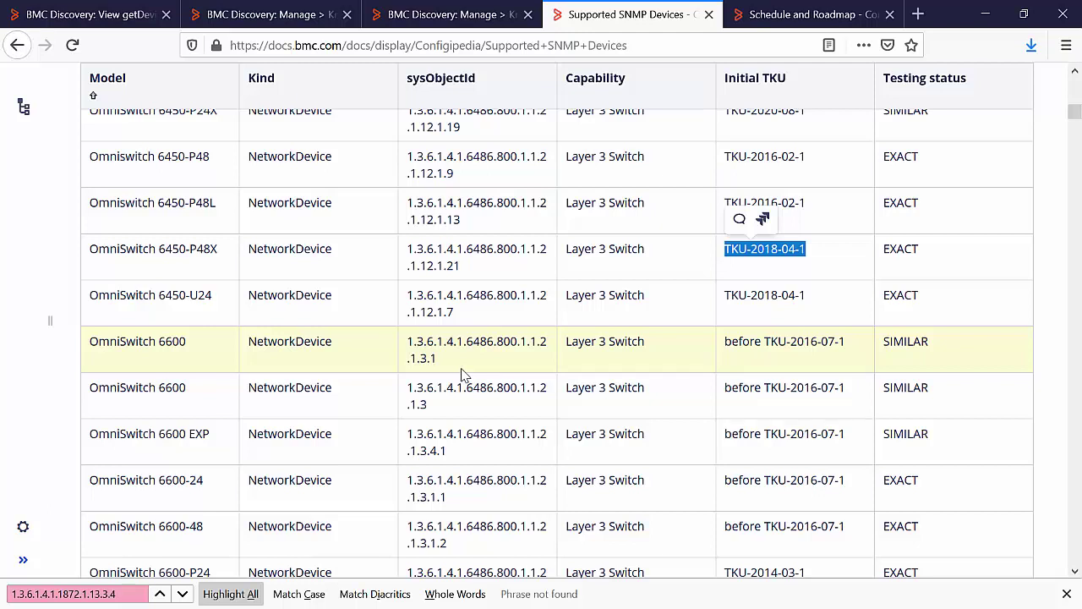
pyautogui.hotkey('ctrl', '1')
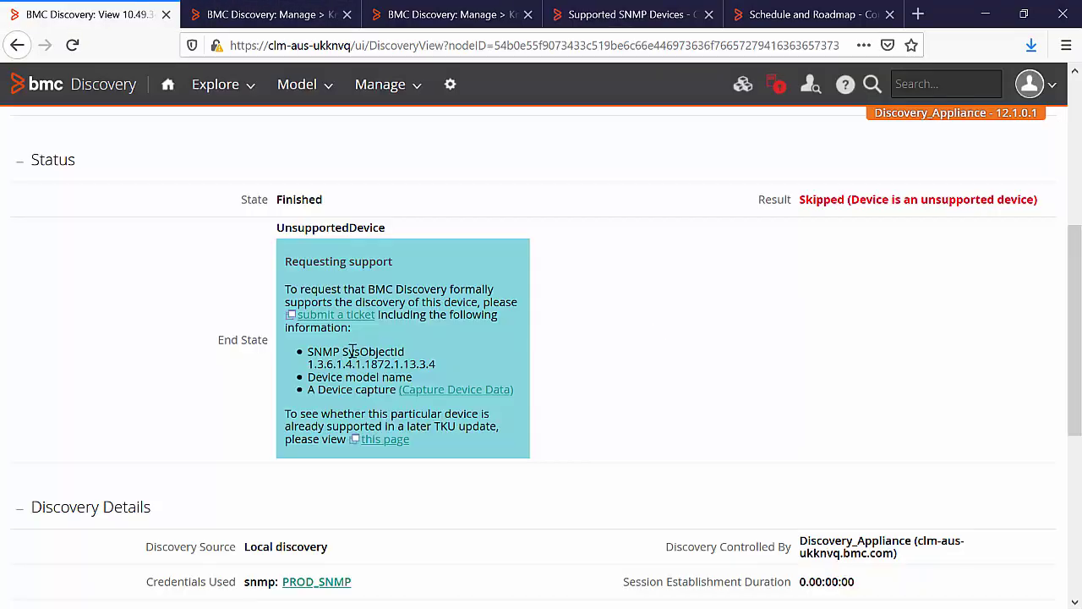
# - Review the support-request requirements and start a device capture for 10.49.34.36
pyautogui.moveTo(307, 351); pyautogui.dragTo(411, 352)
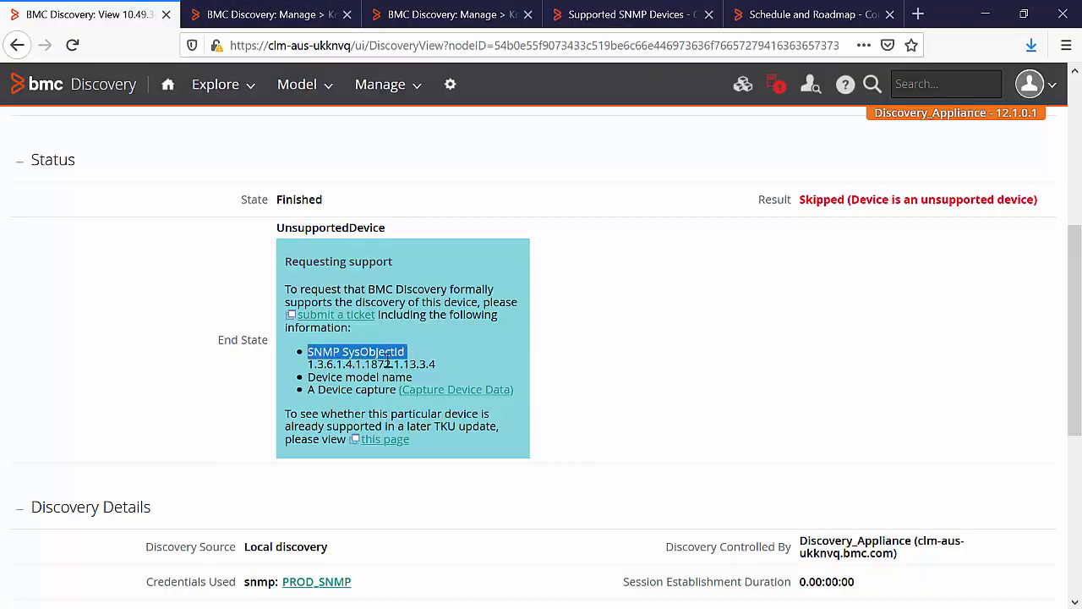
pyautogui.click(314, 377)
pyautogui.moveTo(317, 389); pyautogui.dragTo(396, 388)
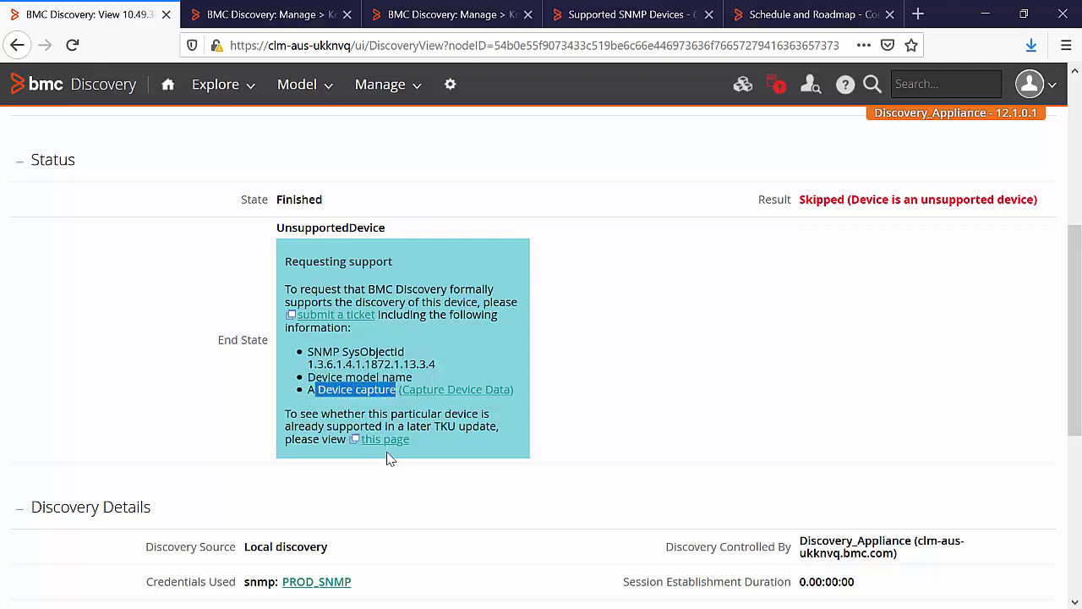
pyautogui.click(470, 397)
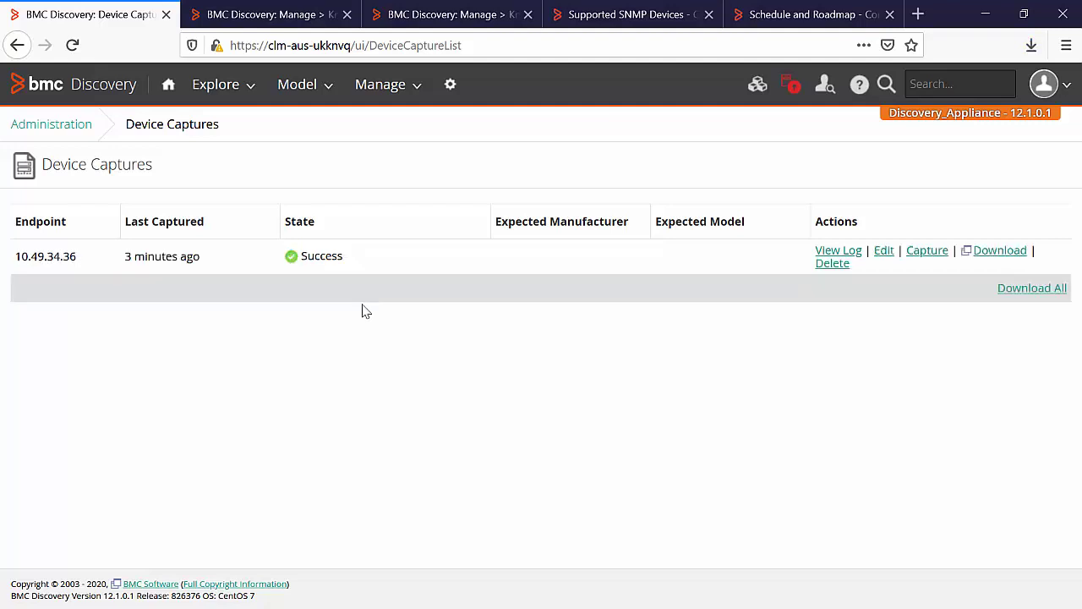
# - Download the successful 10.49.34.36 device capture
pyautogui.moveTo(118, 256); pyautogui.dragTo(423, 273)
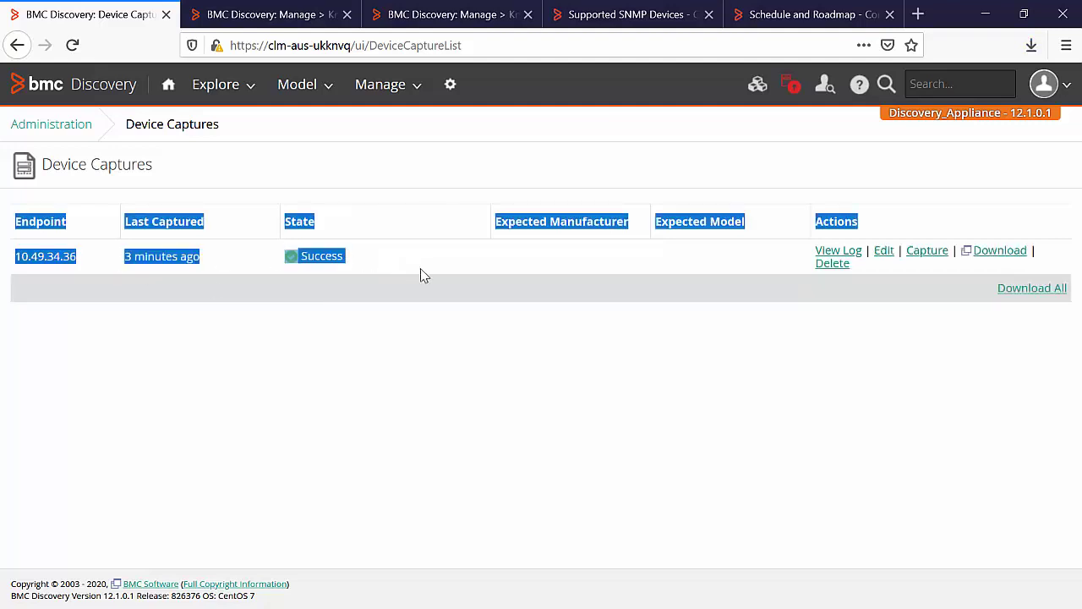
pyautogui.click(418, 272)
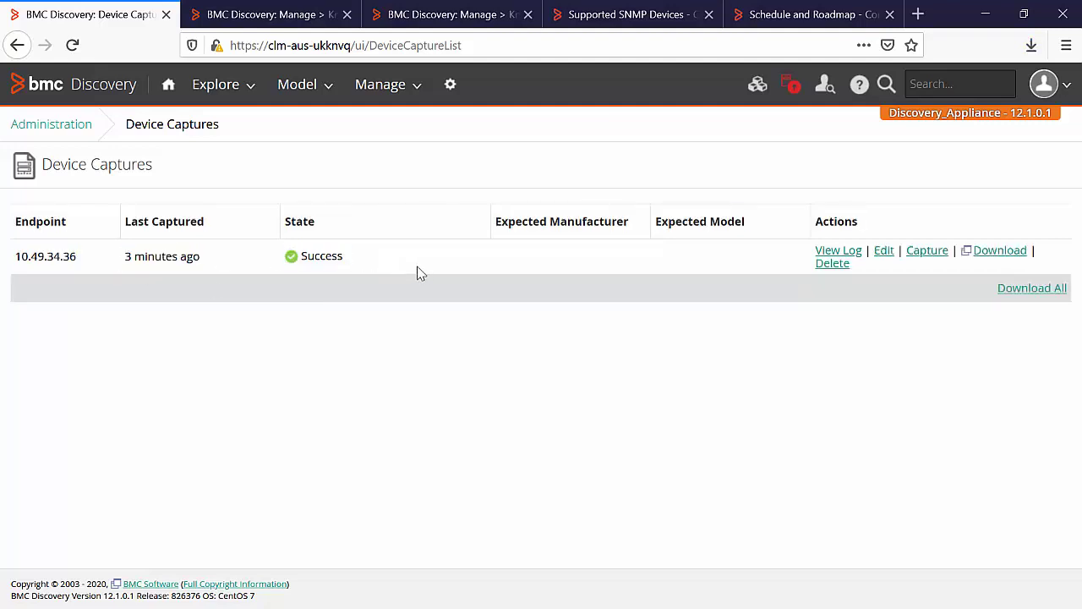
pyautogui.click(1009, 253)
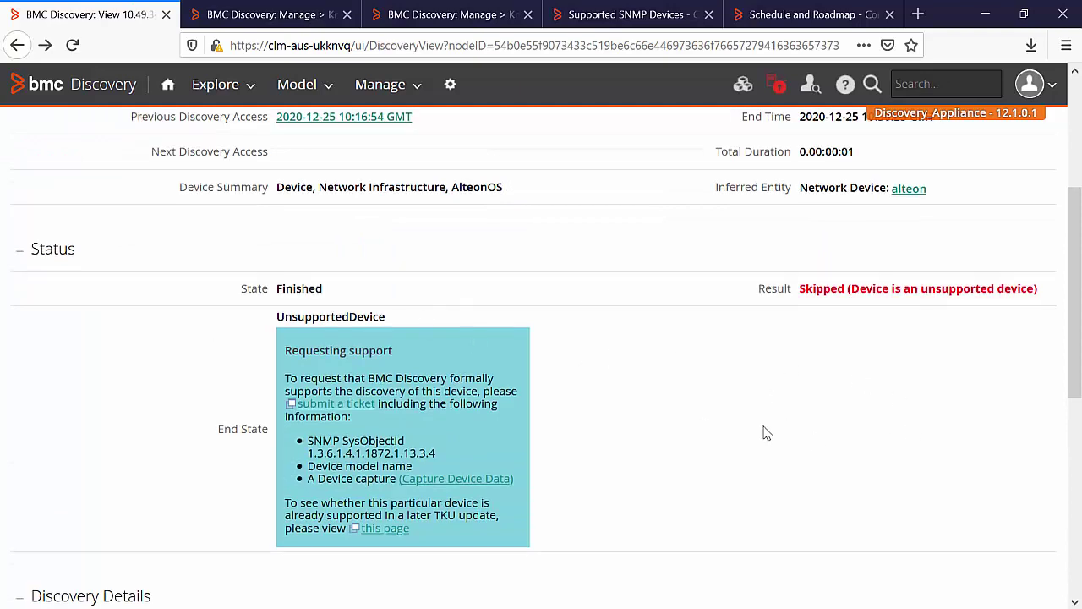
# - Choose Add SNMP Recognition Rule from the endpoint's Actions menu
pyautogui.scroll(3, 764, 435)
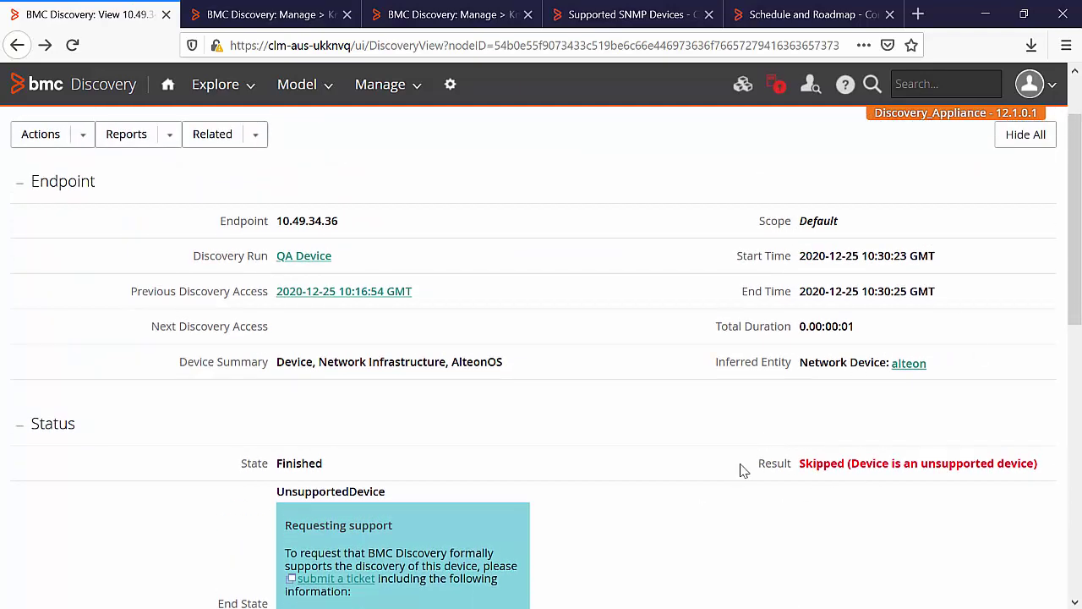
pyautogui.moveTo(741, 467); pyautogui.dragTo(839, 462)
pyautogui.click(642, 423)
pyautogui.click(85, 137)
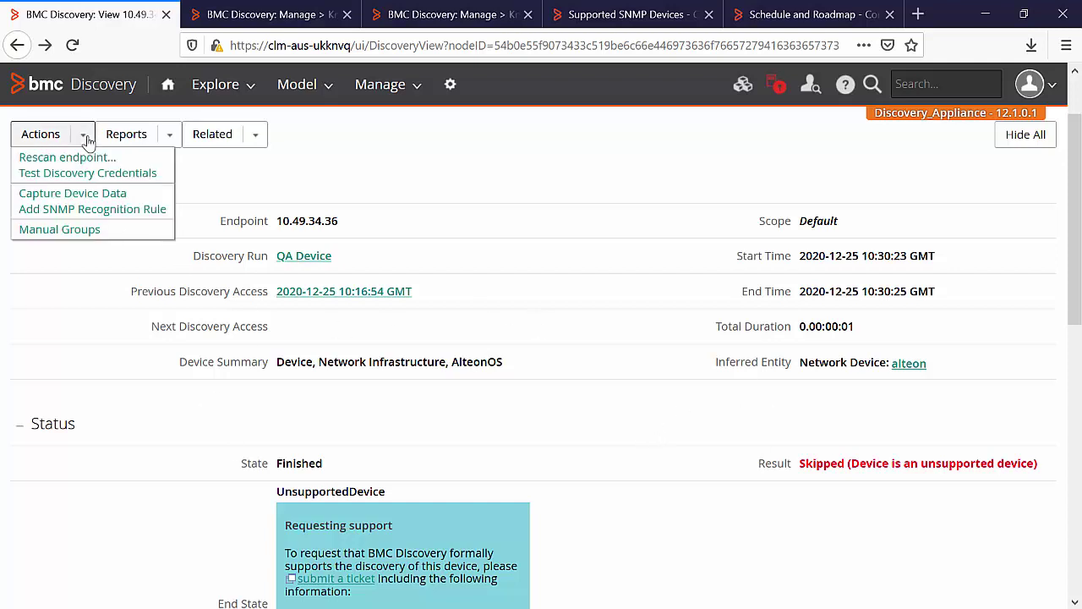
pyautogui.click(124, 218)
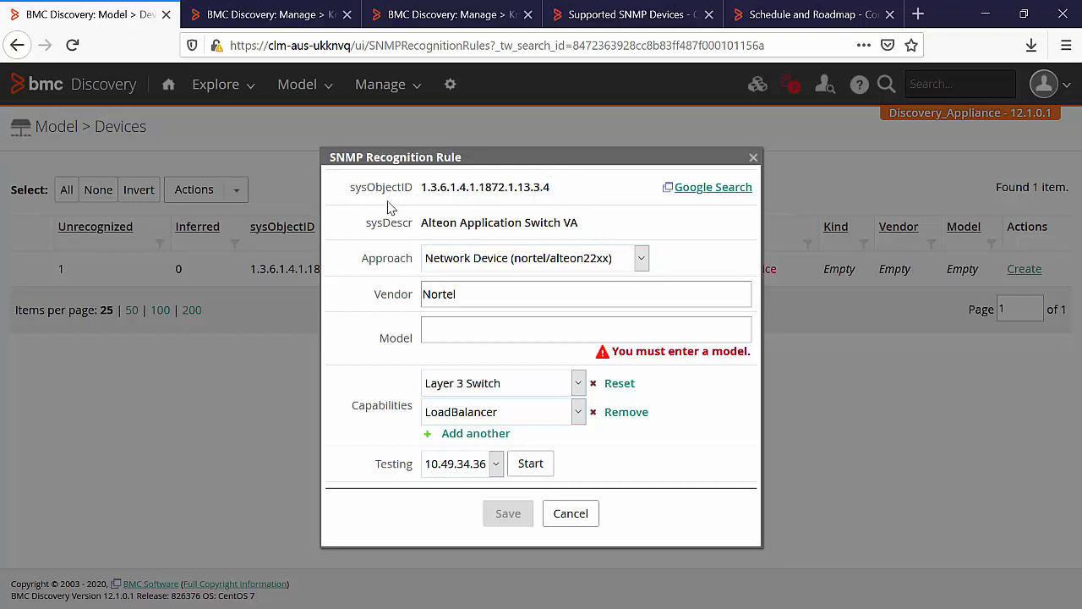
# - Enter model 22xx, keeping vendor Nortel, the Alteon 22xx approach, and Layer 3 Switch and LoadBalancer capabilities
pyautogui.moveTo(349, 196); pyautogui.dragTo(432, 203)
pyautogui.click(391, 230)
pyautogui.moveTo(358, 234); pyautogui.dragTo(404, 242)
pyautogui.click(402, 251)
pyautogui.click(641, 260)
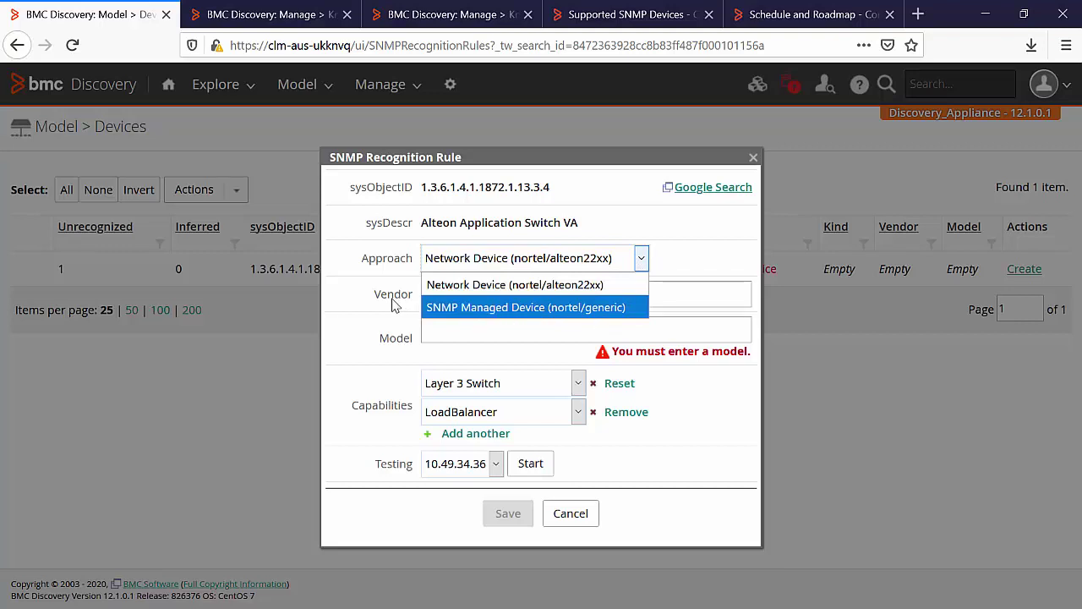
pyautogui.click(495, 294)
pyautogui.click(394, 338)
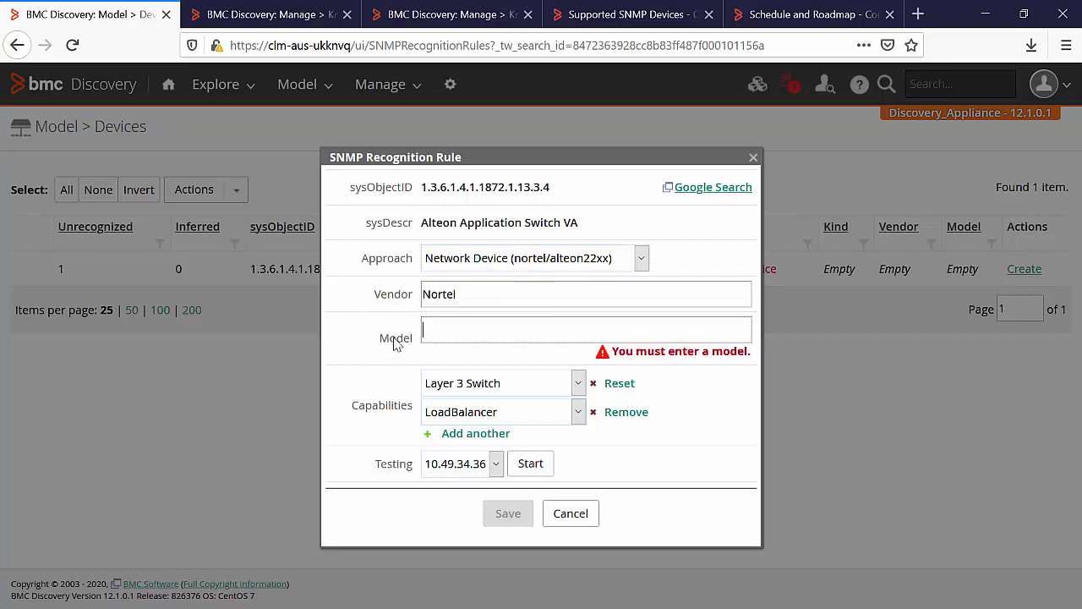
pyautogui.write('22')
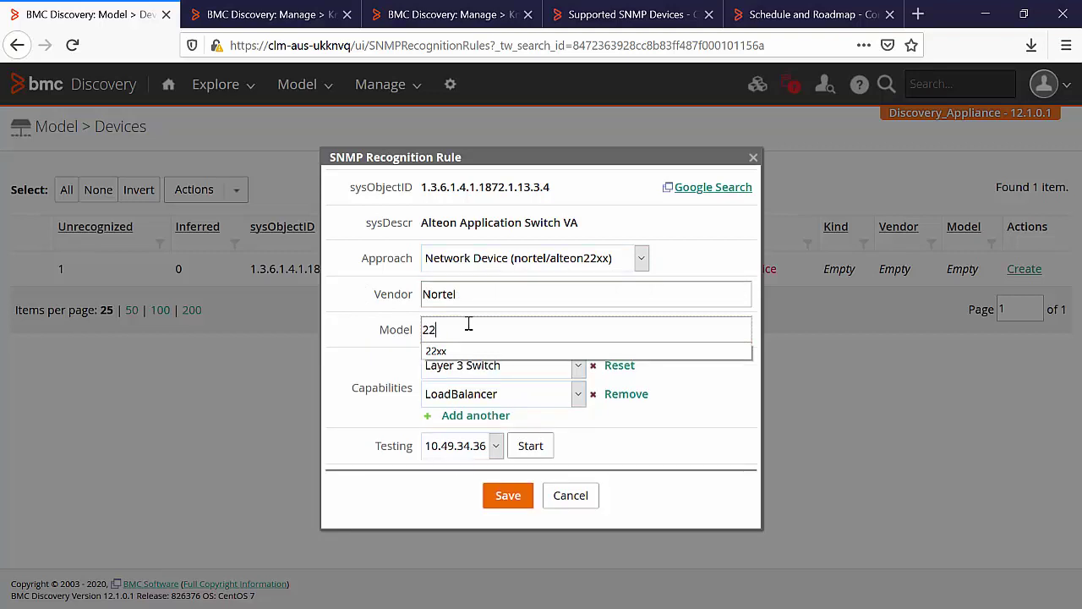
pyautogui.write('xx')
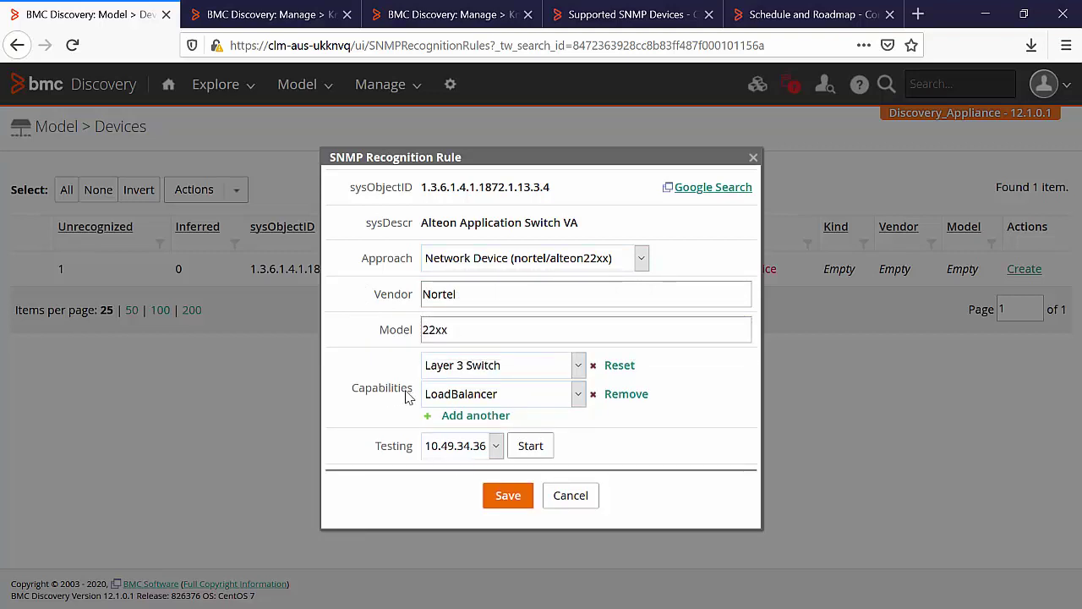
pyautogui.click(578, 365)
pyautogui.scroll(3, 534, 278)
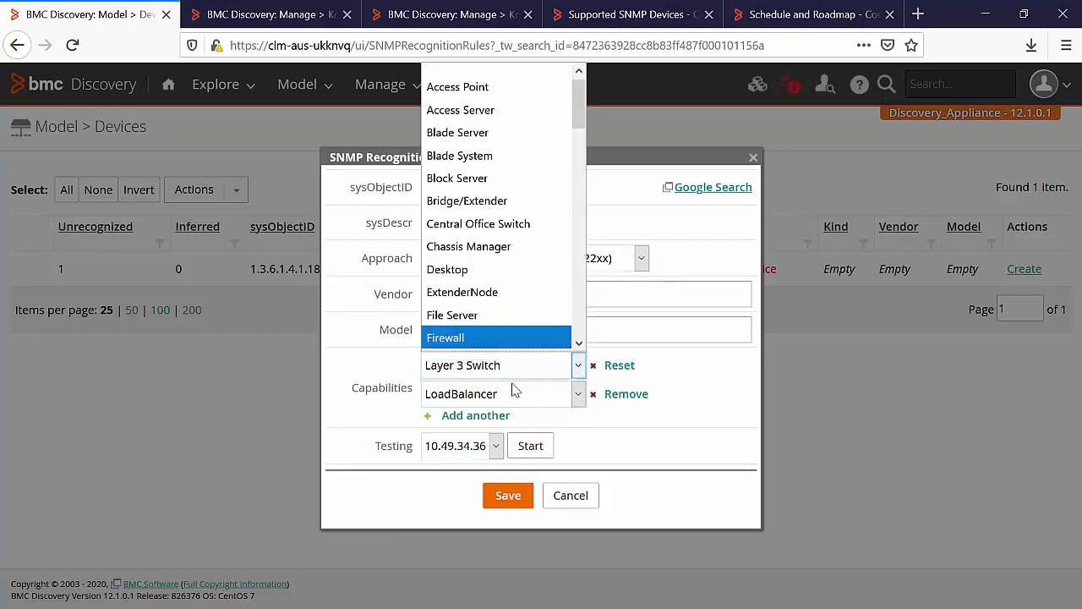
pyautogui.click(683, 453)
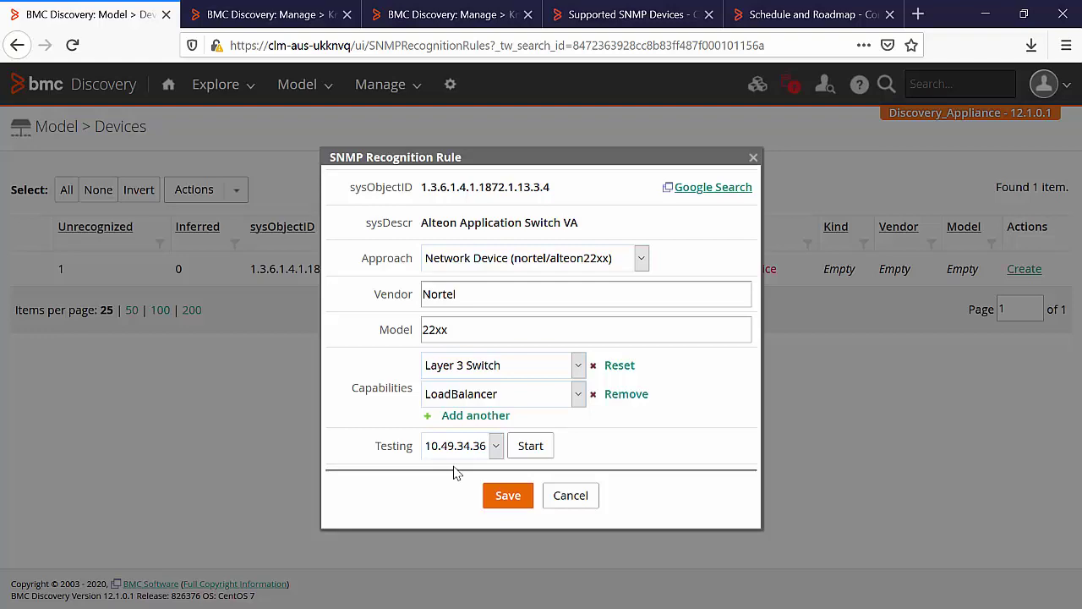
# - Test the rule against 10.49.34.36, confirm discovery succeeds, and save it as Nortel 22xx
pyautogui.click(531, 447)
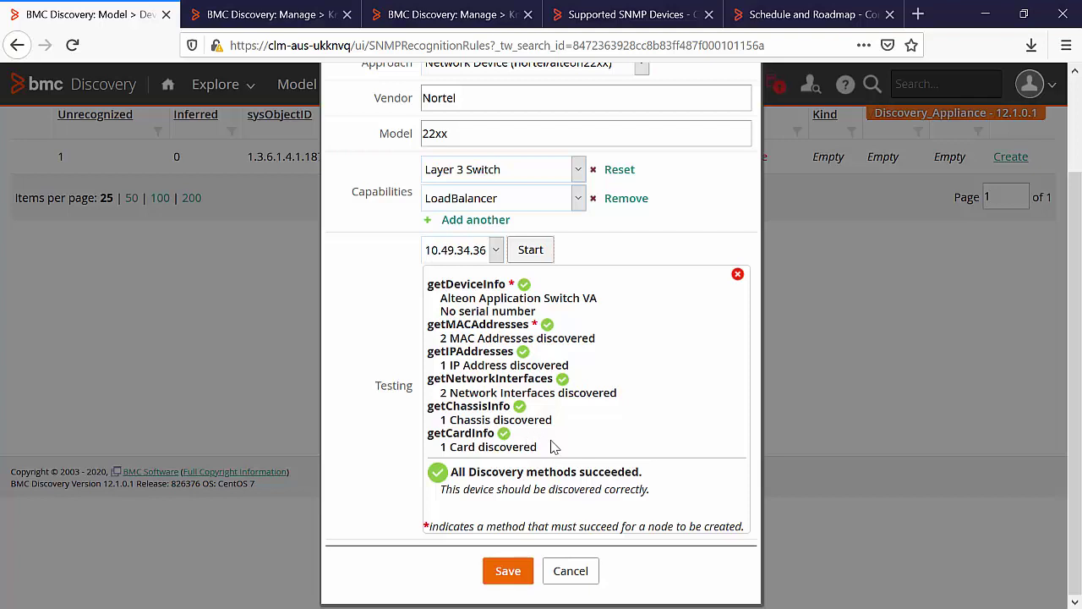
pyautogui.moveTo(549, 449); pyautogui.dragTo(430, 283)
pyautogui.click(658, 337)
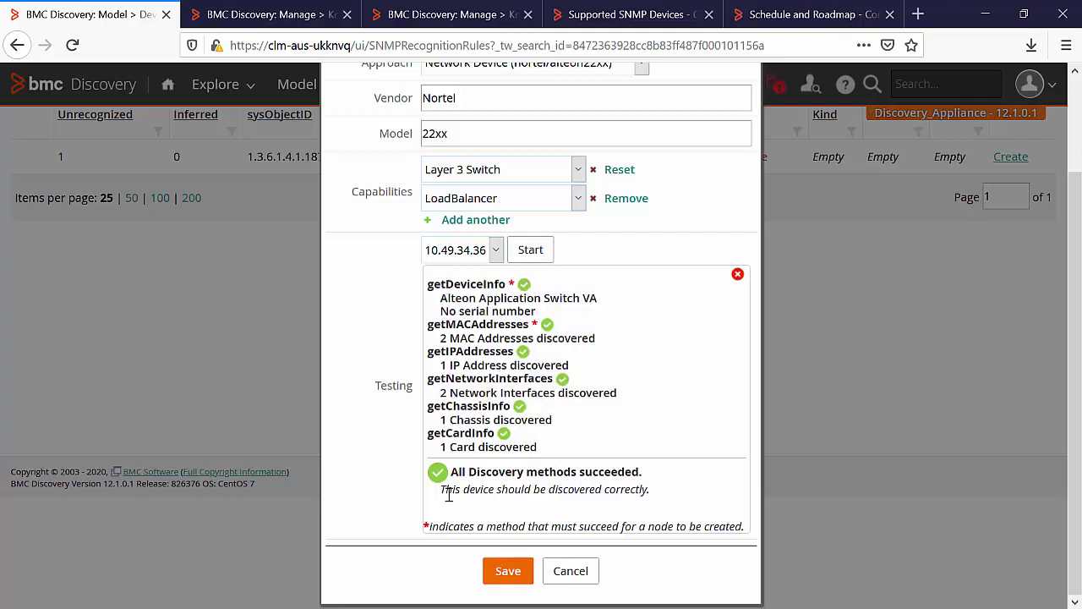
pyautogui.moveTo(443, 494); pyautogui.dragTo(674, 514)
pyautogui.click(677, 516)
pyautogui.click(508, 572)
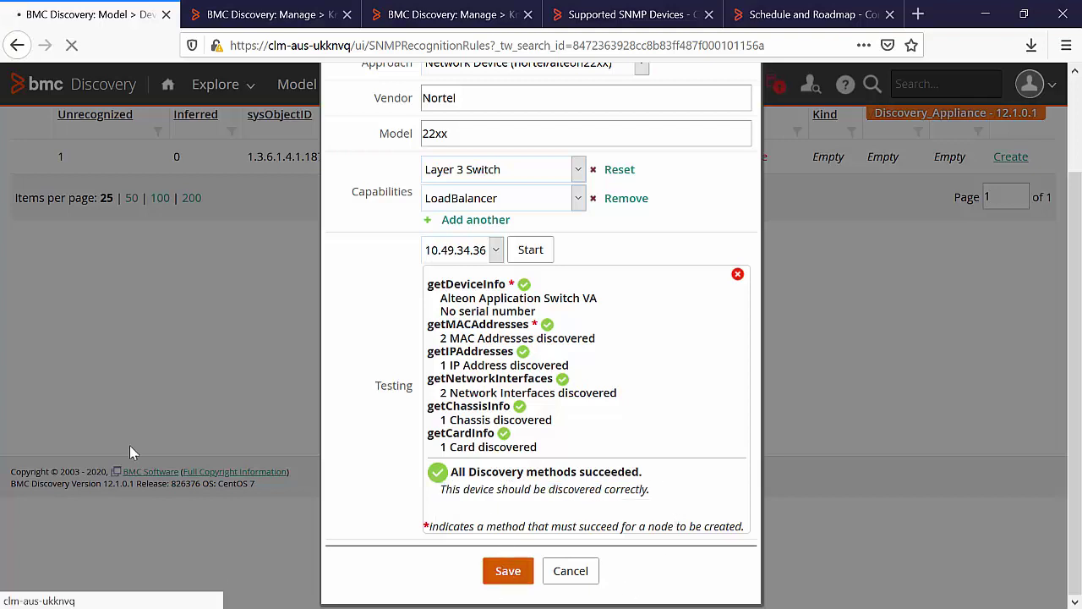
pyautogui.moveTo(347, 177); pyautogui.dragTo(632, 182)
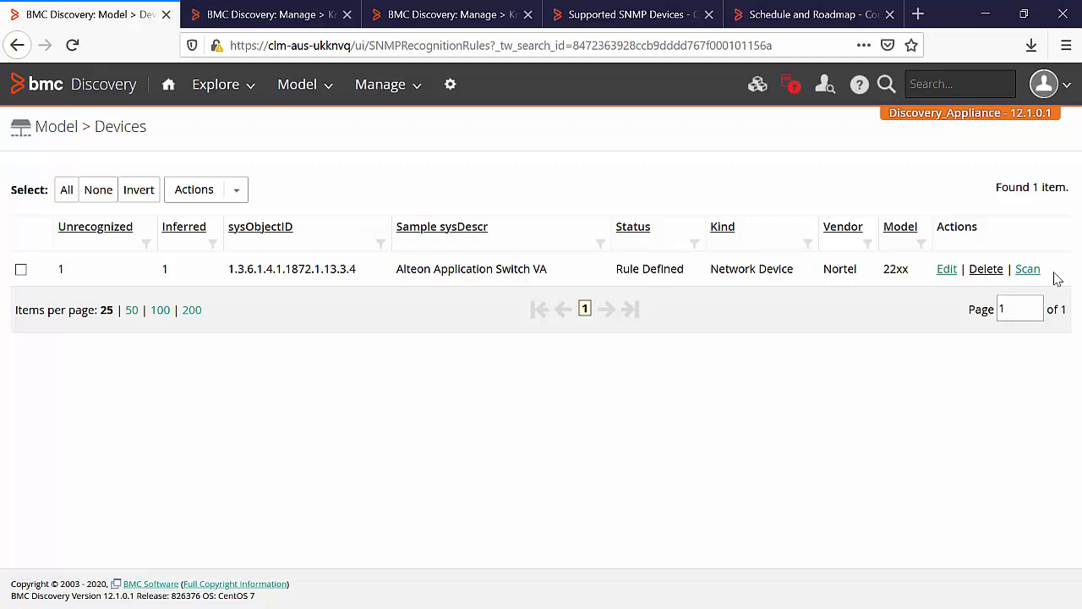
# - Rescan 10.49.34.36 from the rule row and open the found alteon device, now Nortel 22xx Layer 3 Switch / LoadBalancer
pyautogui.click(1027, 269)
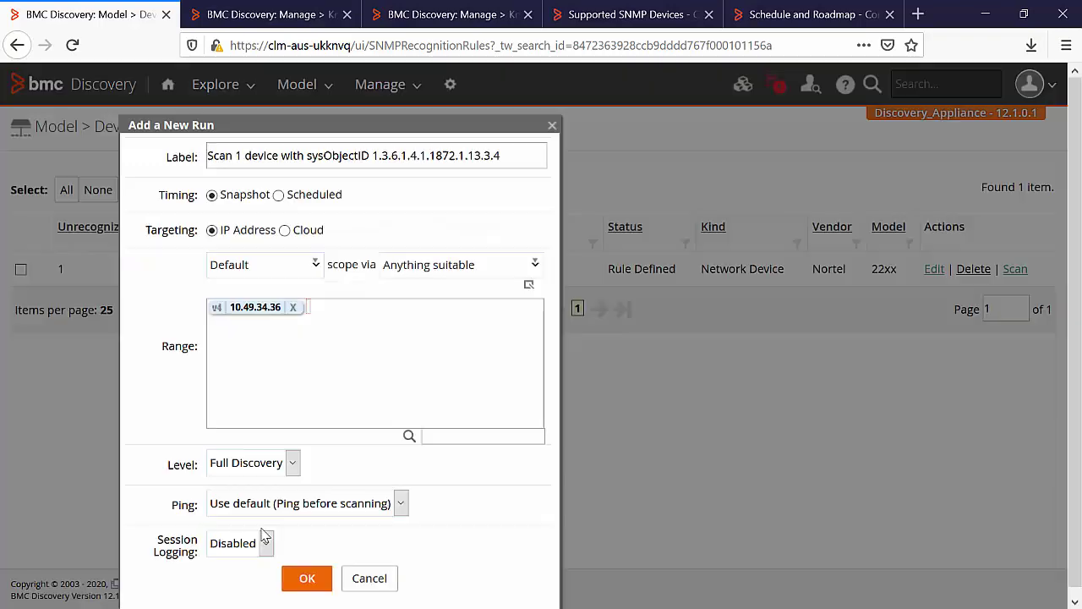
pyautogui.click(304, 581)
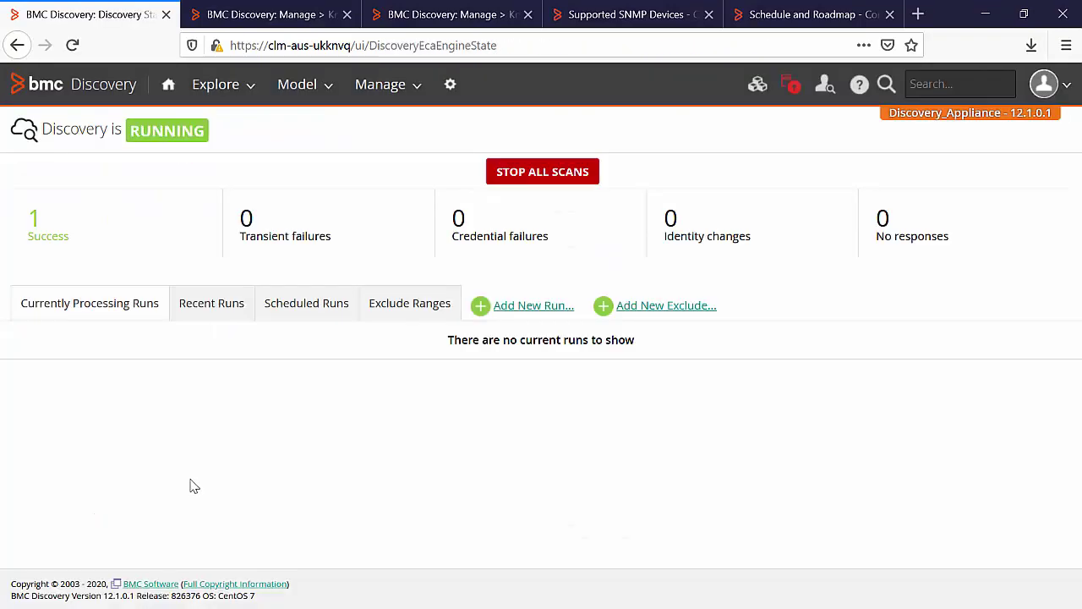
pyautogui.click(209, 312)
pyautogui.click(340, 404)
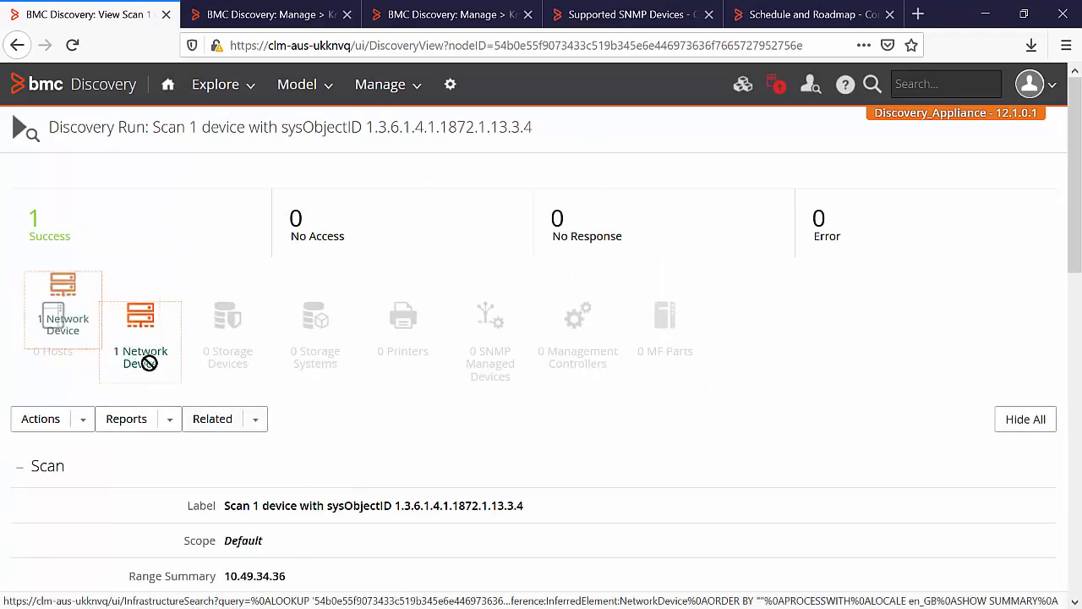
pyautogui.click(134, 342)
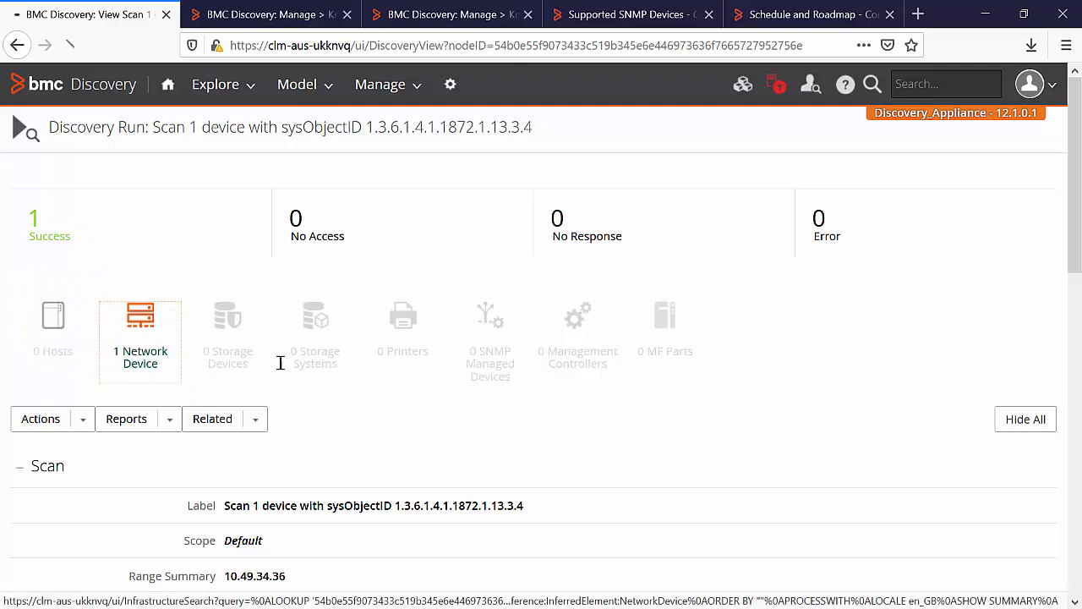
pyautogui.moveTo(210, 327); pyautogui.dragTo(476, 440)
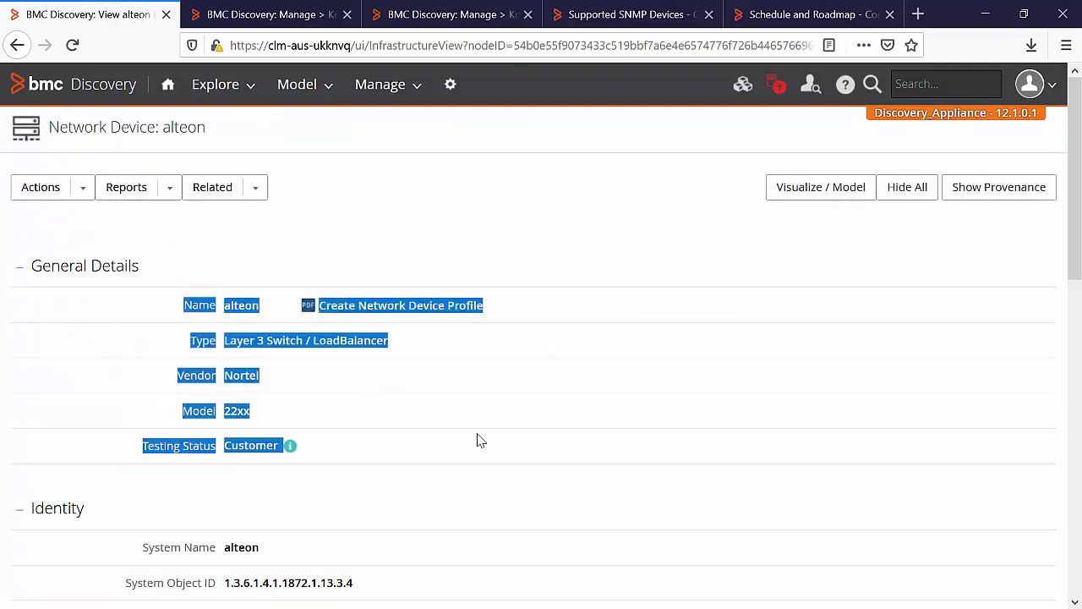
pyautogui.click(601, 415)
pyautogui.scroll(-2, 629, 423)
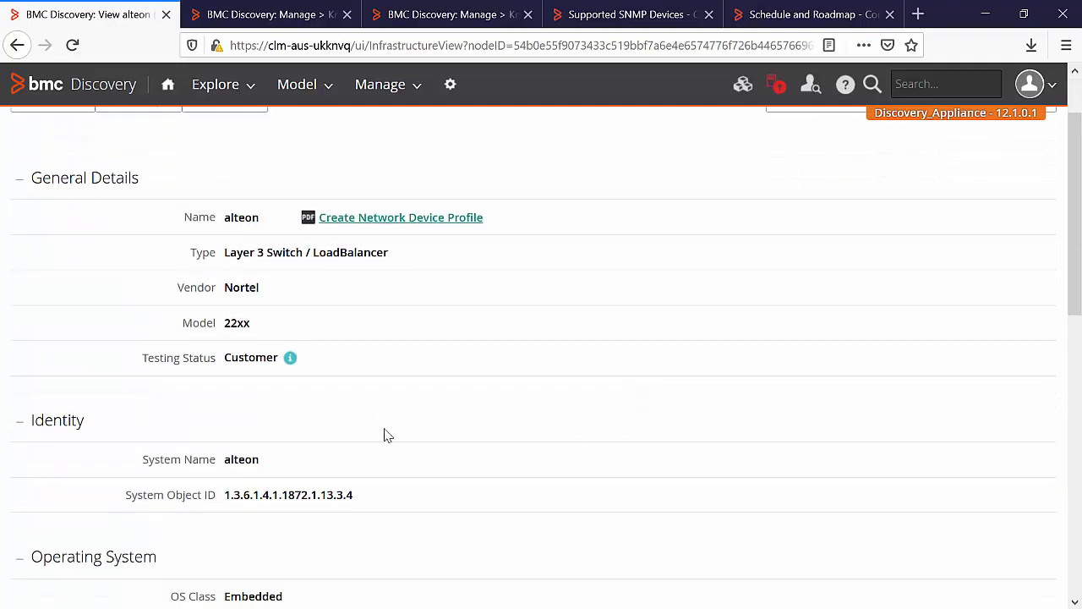
pyautogui.scroll(2, 384, 434)
pyautogui.moveTo(141, 446); pyautogui.dragTo(272, 449)
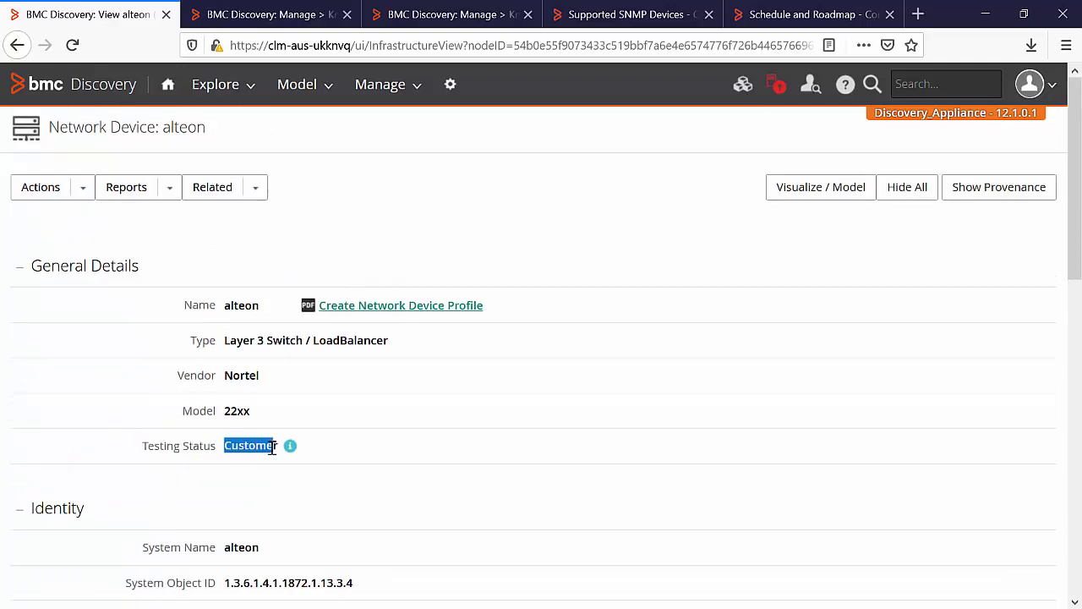
pyautogui.click(478, 430)
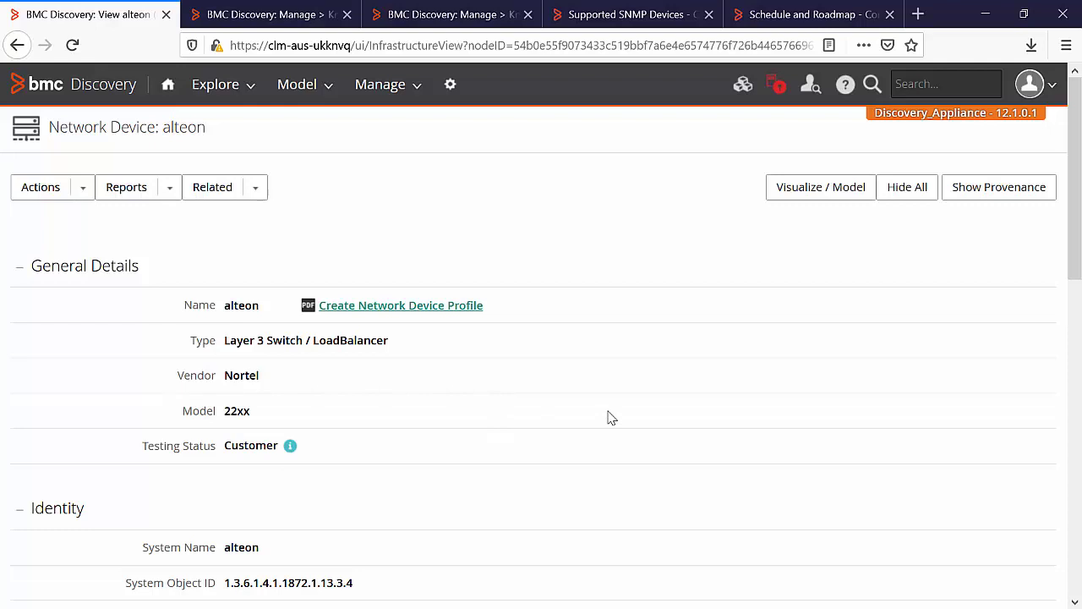